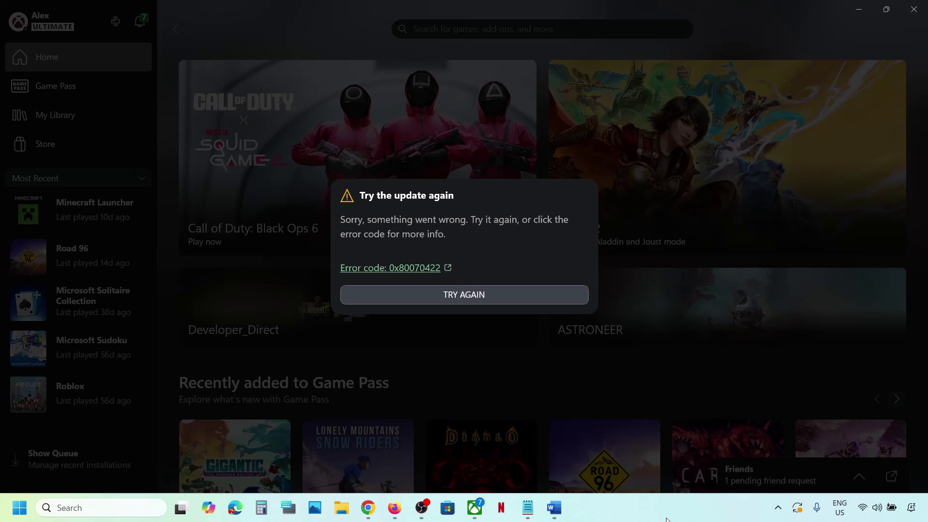
- Switch from the Xbox app's 0x80070422 error to the Word notes with the repair-tool link
key(alt+Tab)
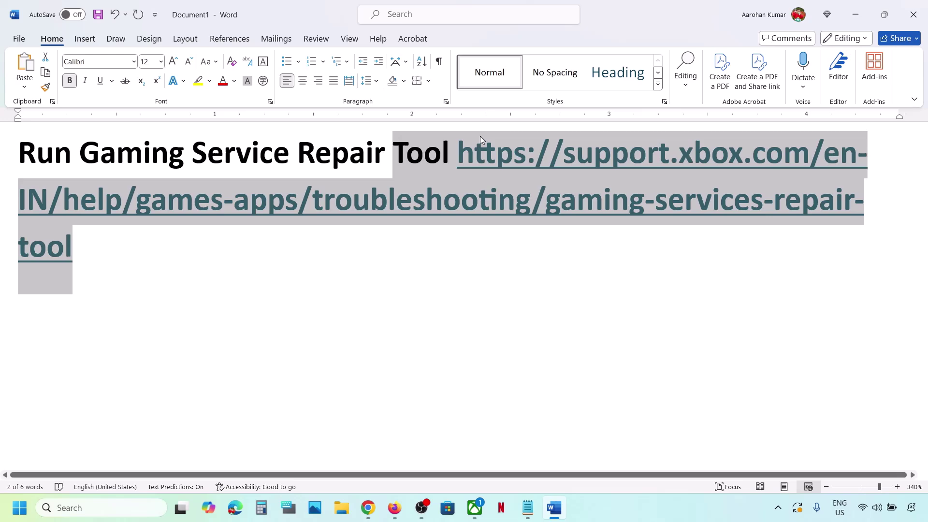
- Move the Xbox support URL onto its own line, copy it, and open a new Chrome window
click(458, 150)
key(Return)
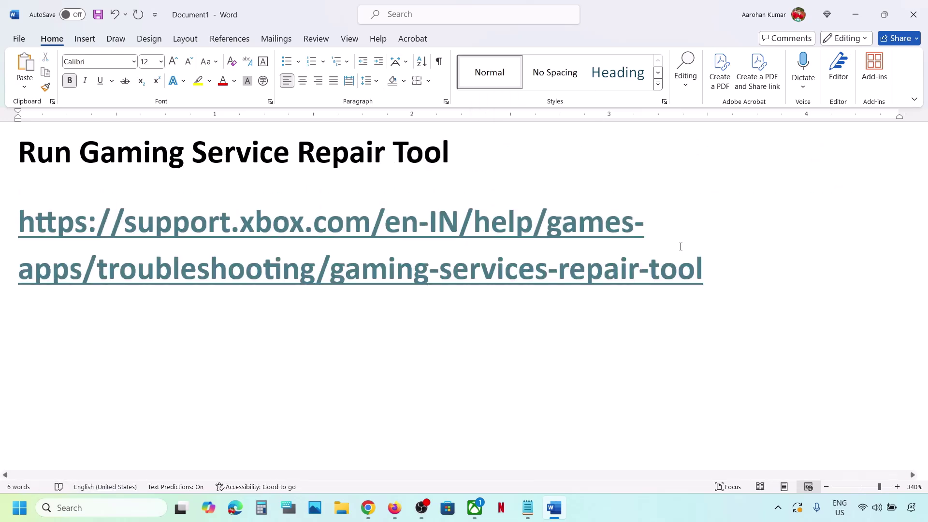
triple_click(721, 269)
key(ctrl+c)
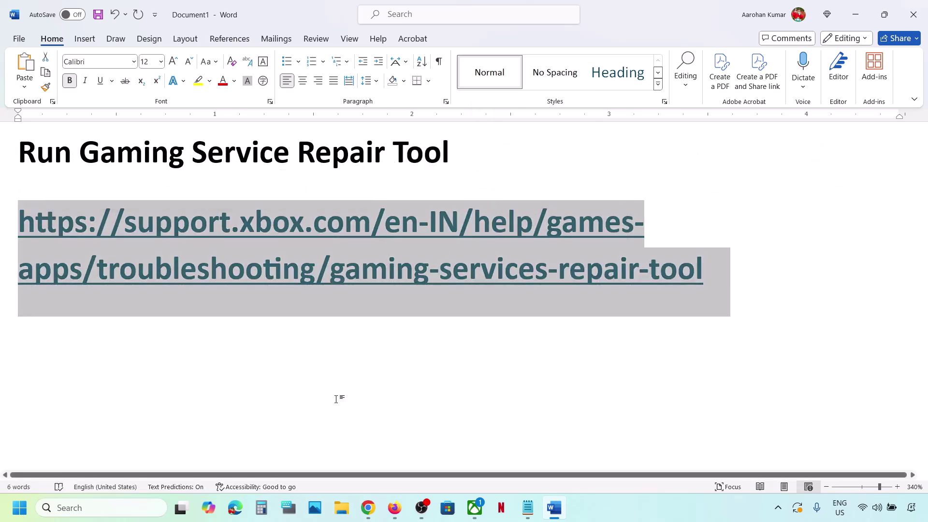
right_click(368, 507)
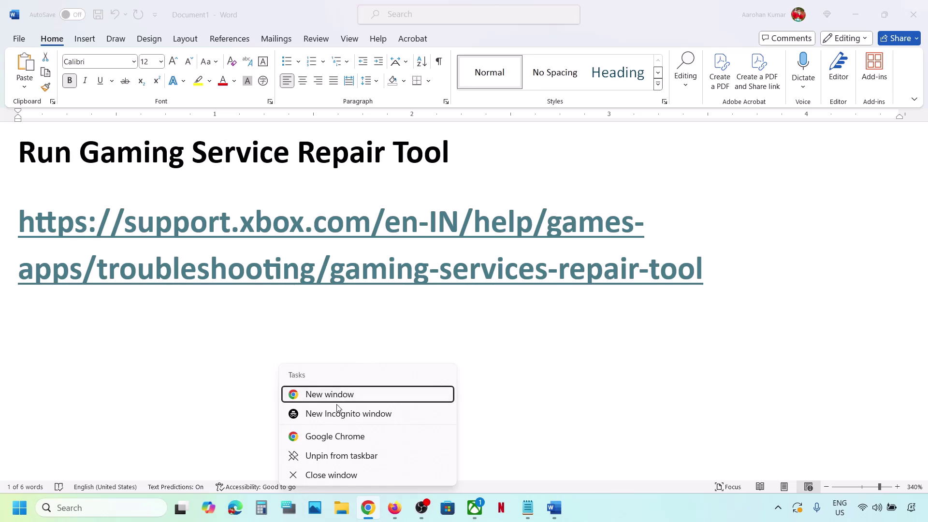
click(337, 397)
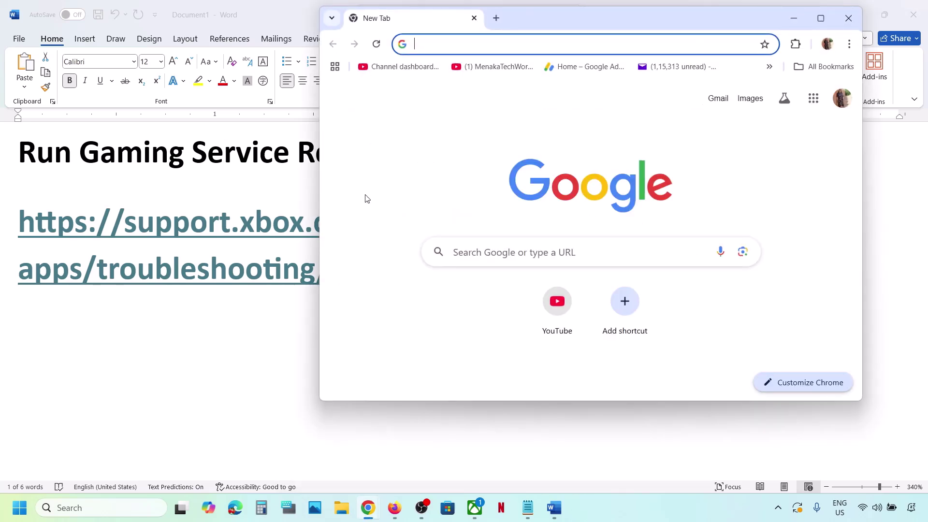
- Load the copied support URL in maximized Chrome and download the Gaming Services Repair Tool for PC
key(ctrl+v)
key(Return)
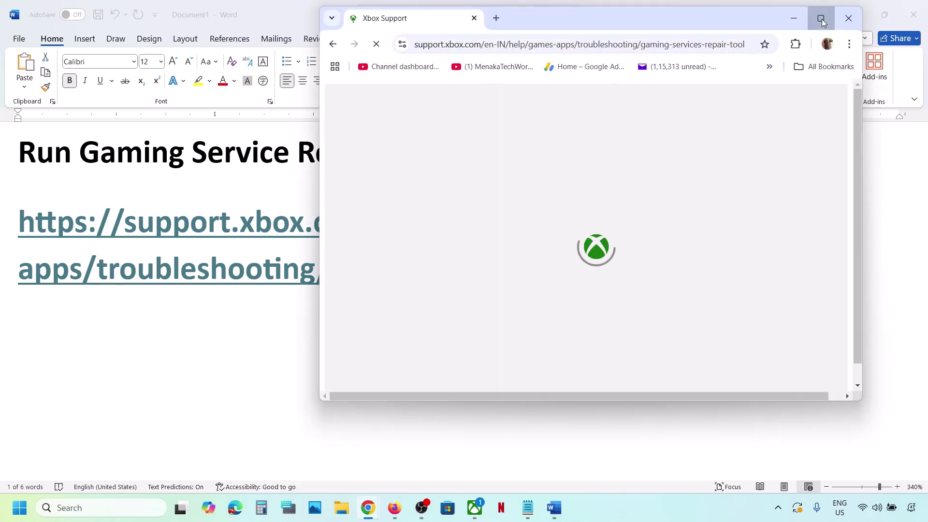
click(821, 17)
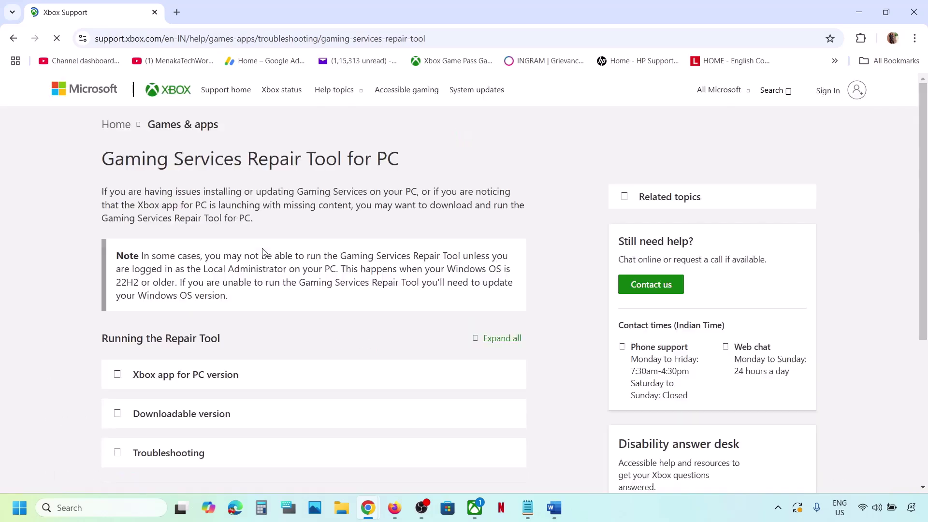
scroll(222, 289, down, 3)
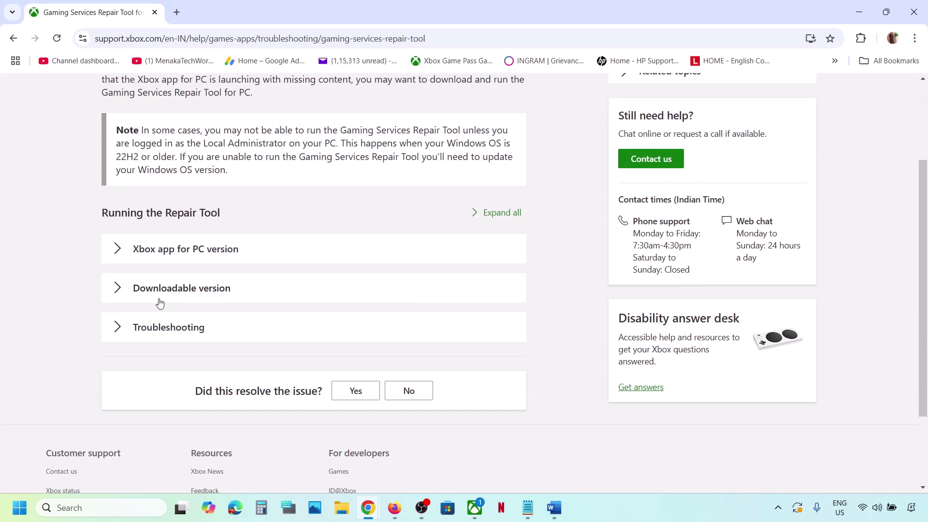
click(190, 298)
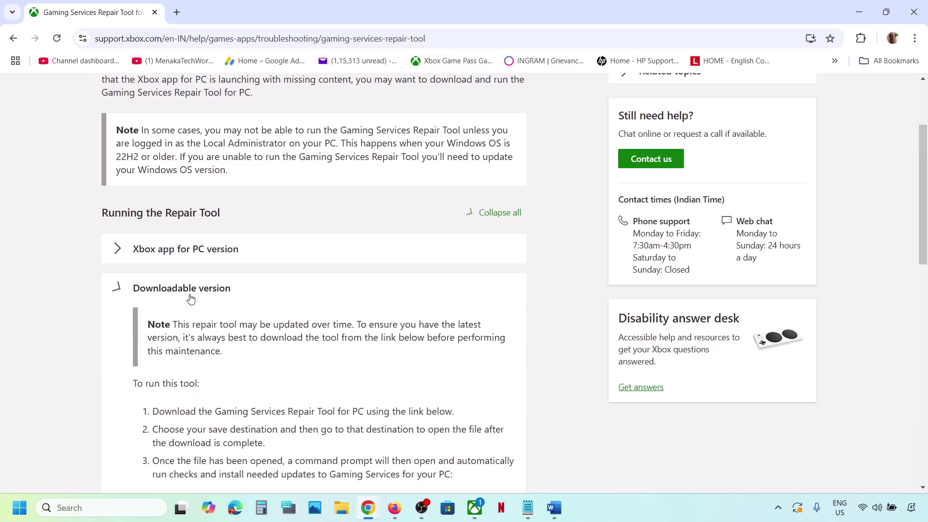
scroll(190, 298, down, 8)
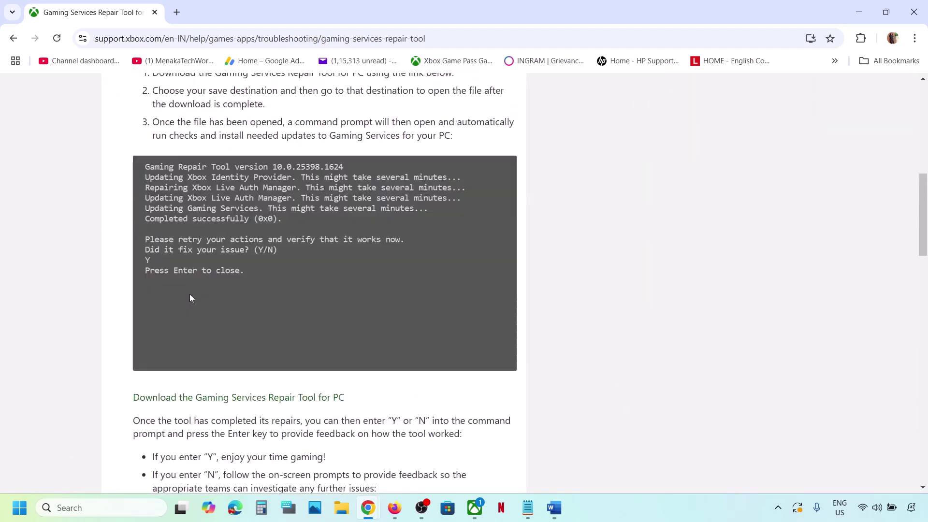
scroll(191, 297, down, 2)
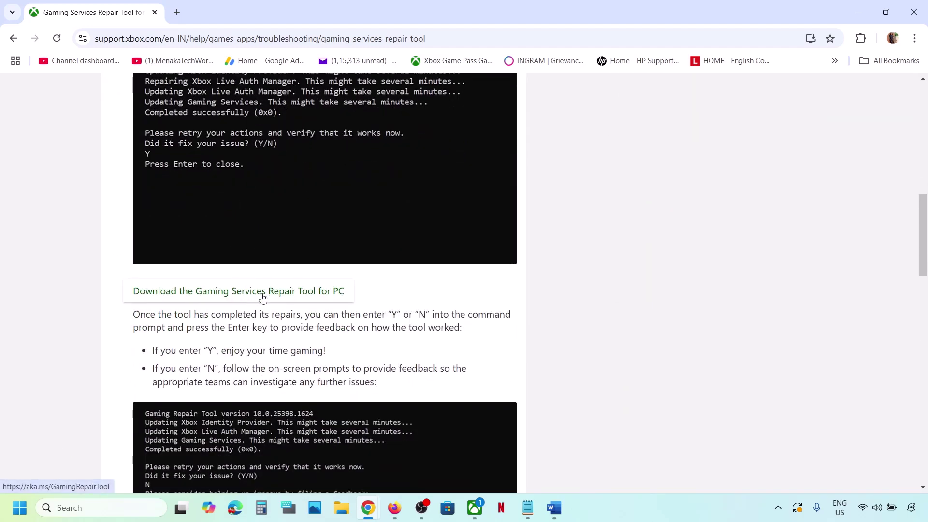
click(288, 292)
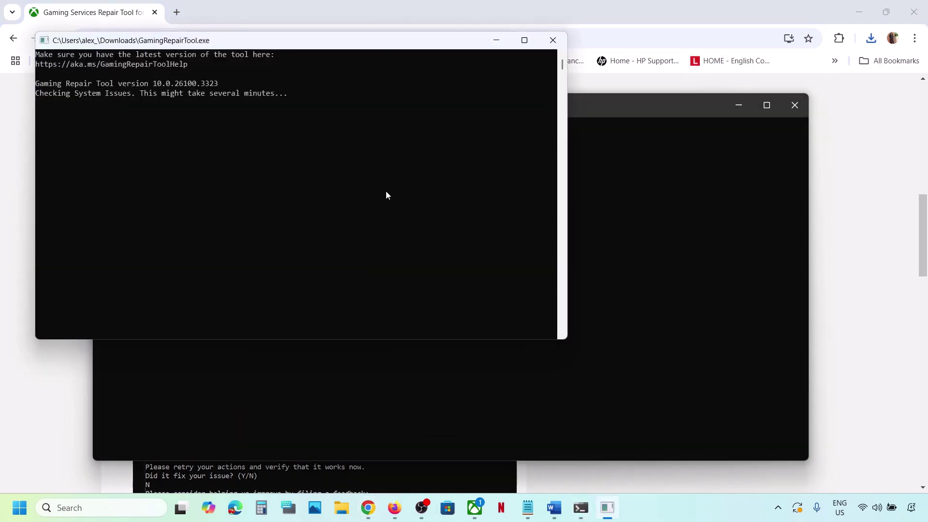
- Center the repair tool console and highlight its 'Completed successfully (0x0)' message
drag(363, 44, 471, 111)
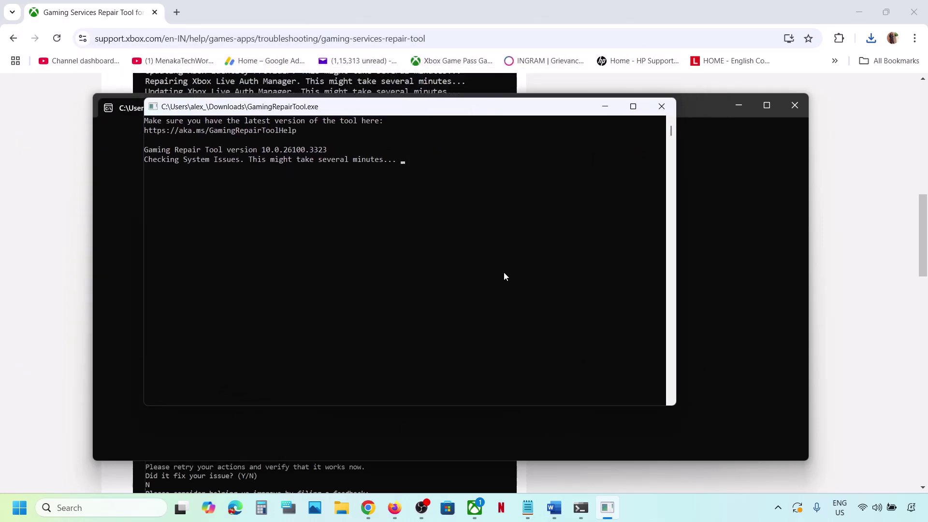
click(651, 501)
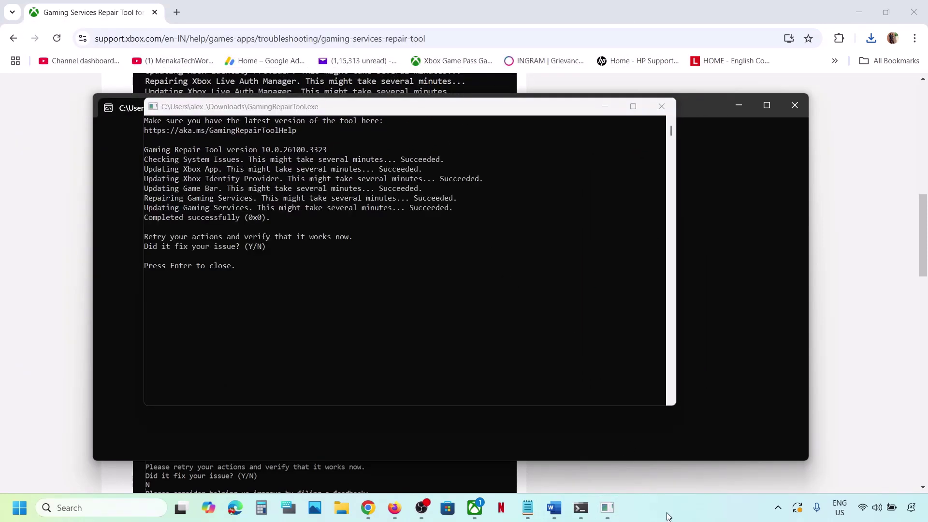
click(151, 219)
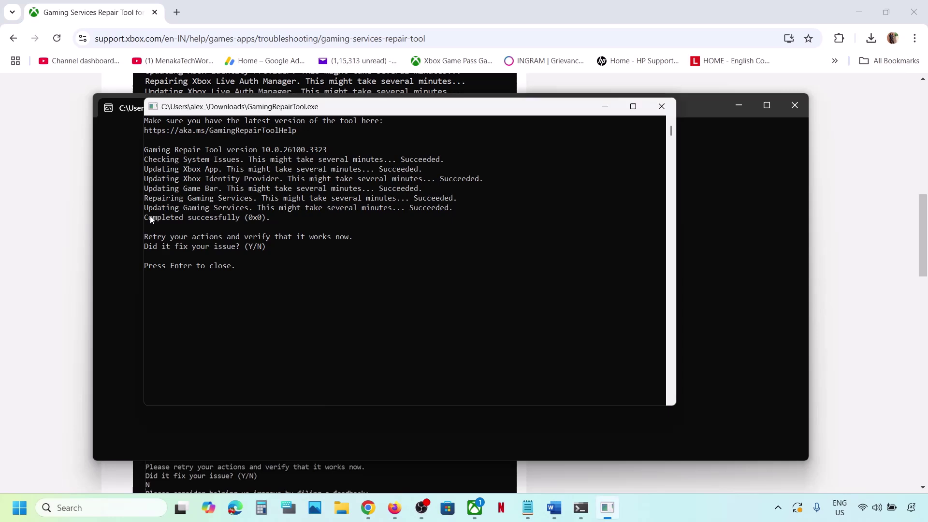
drag(161, 218, 267, 218)
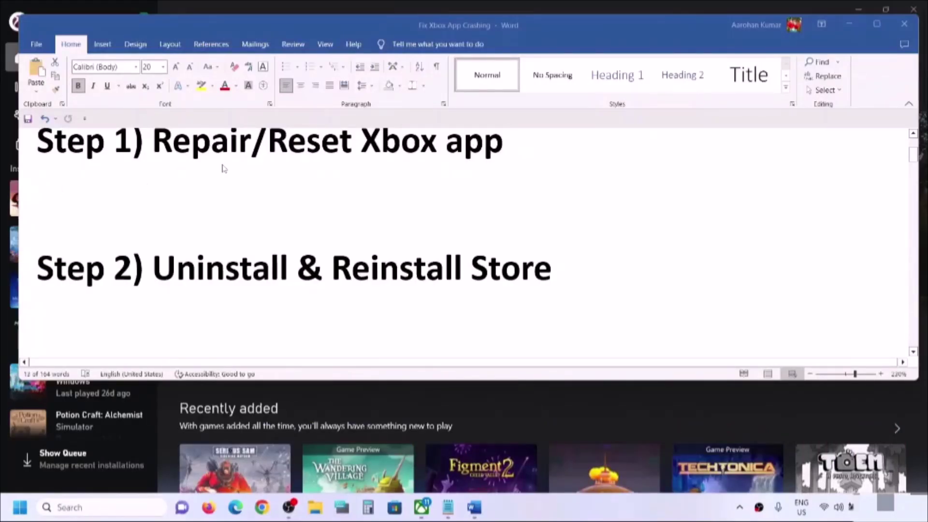
- Search Windows for 'xbox', inspect the Xbox result's options, then launch Settings from Start
click(67, 508)
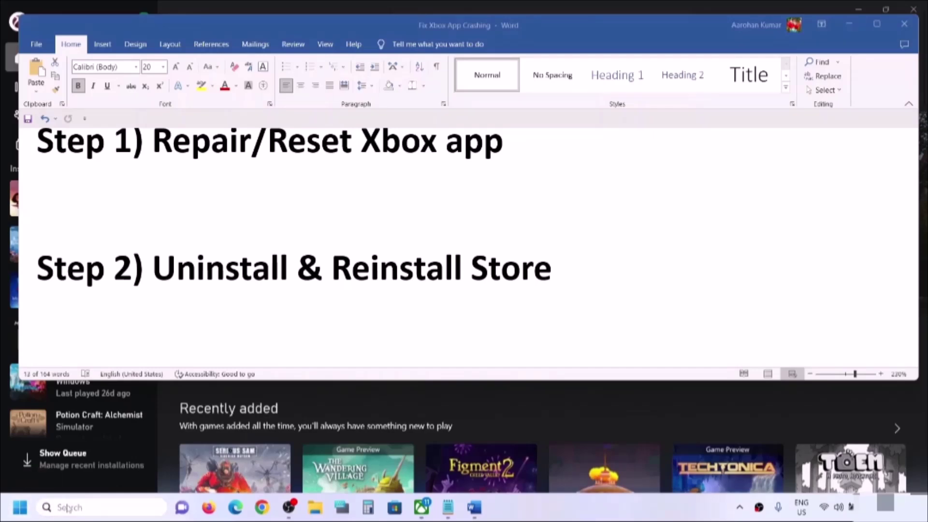
text(xbox)
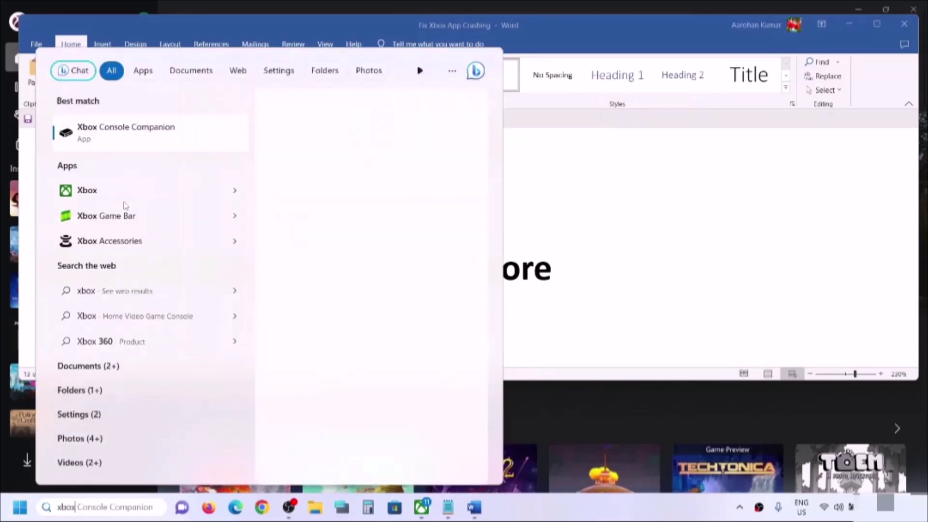
right_click(102, 195)
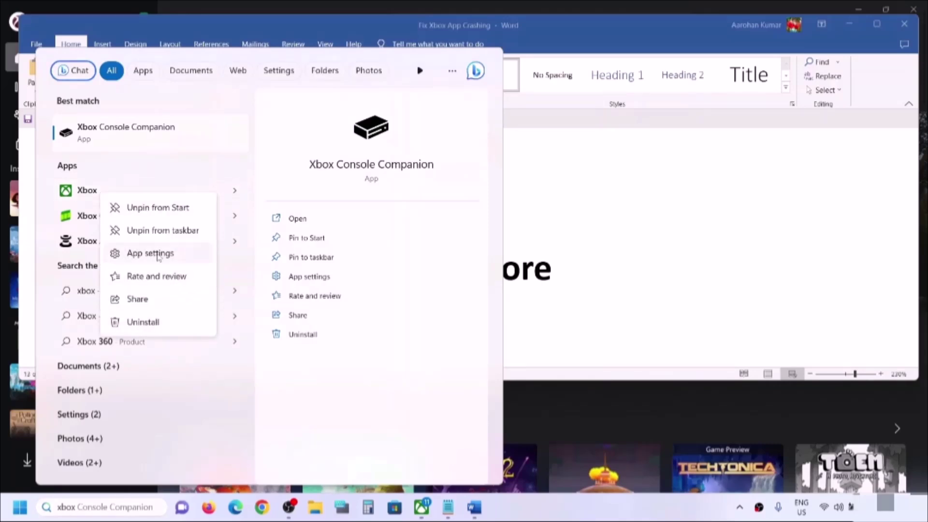
click(6, 510)
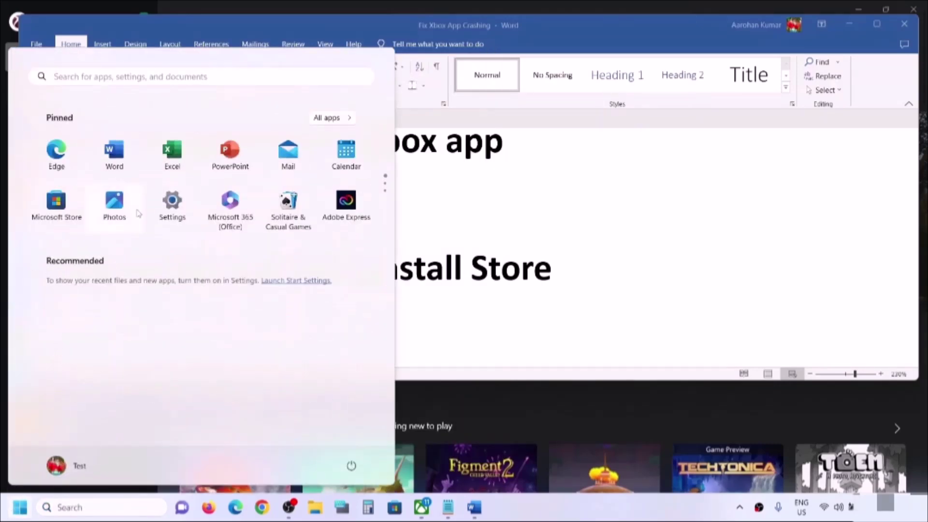
click(175, 213)
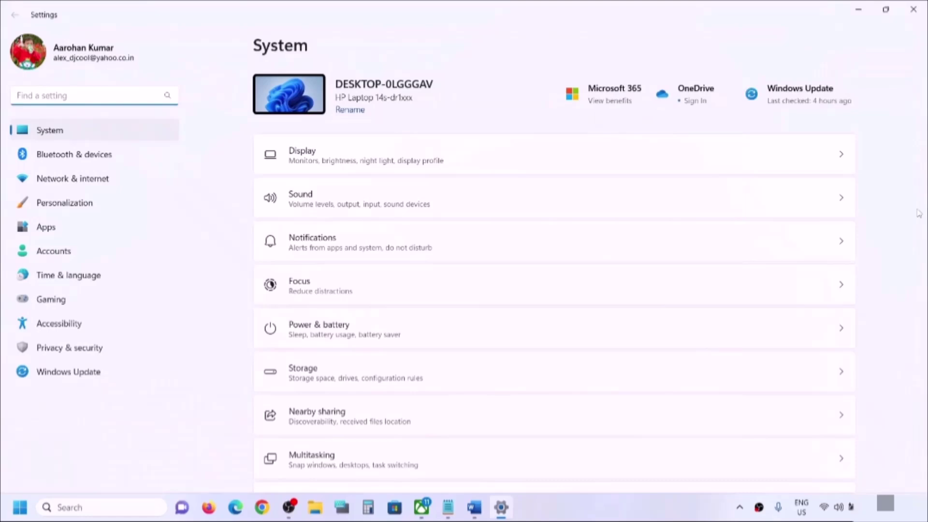
- Filter Installed apps by 'xbox' and open the Xbox app's Advanced options
click(21, 234)
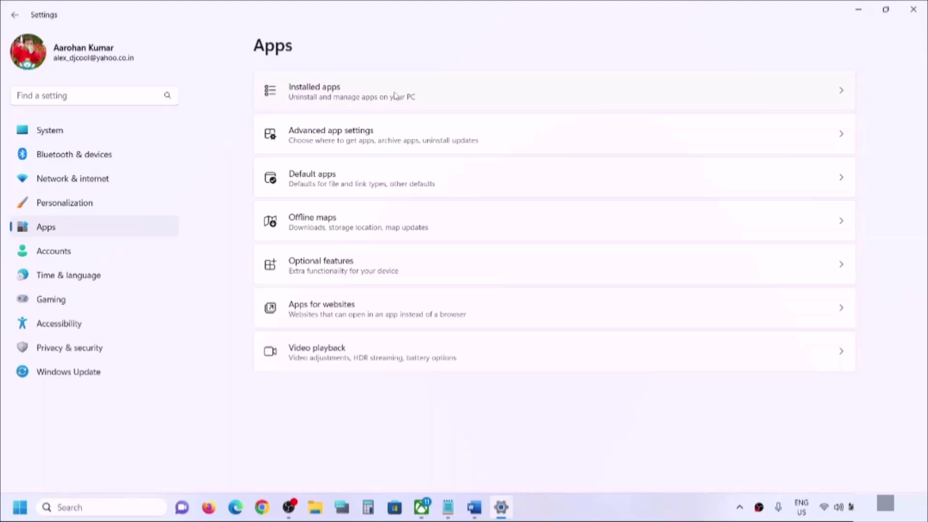
click(319, 96)
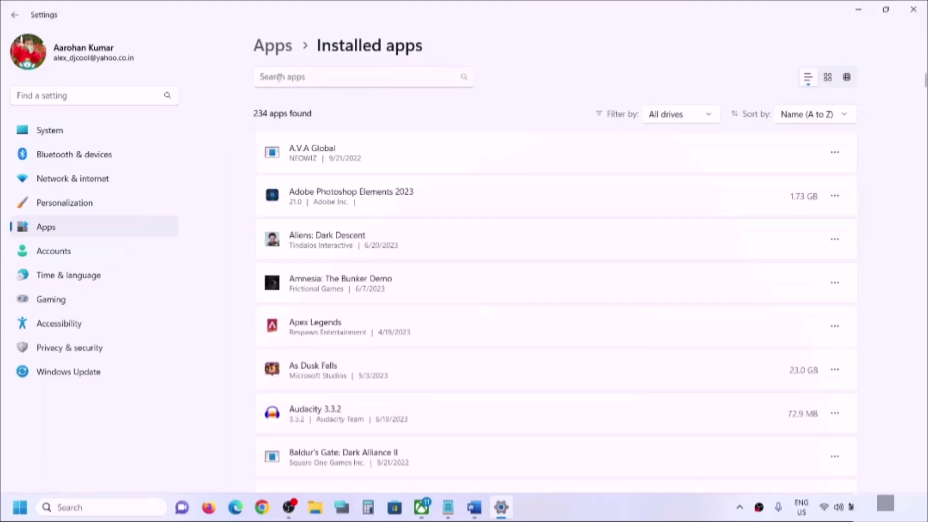
click(303, 78)
text(x)
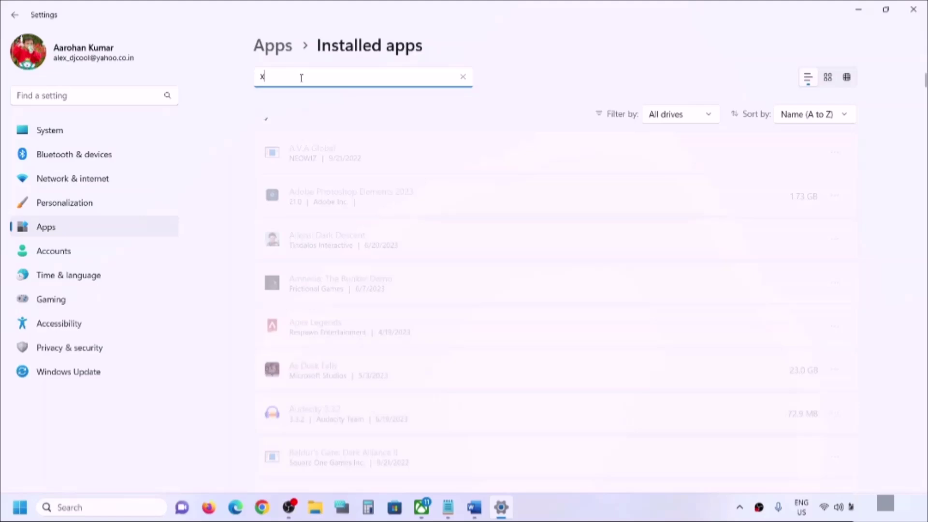
text(box)
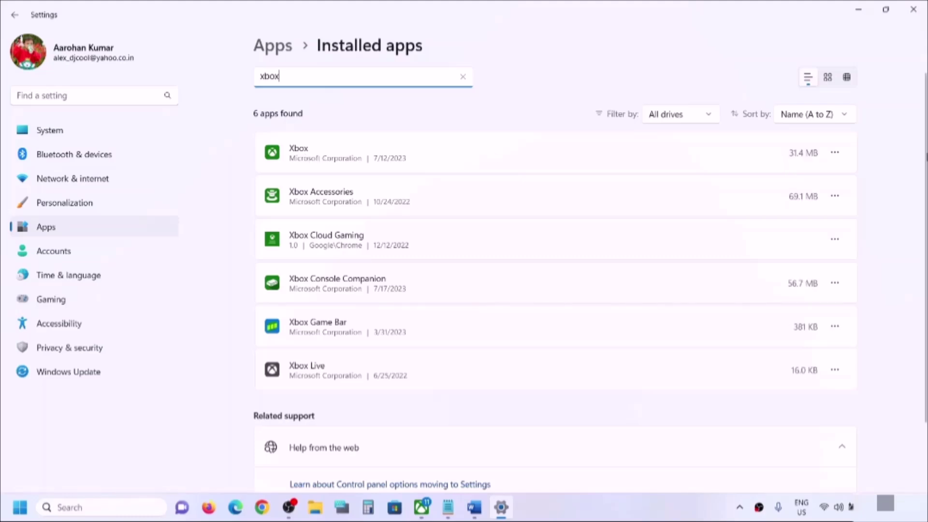
click(836, 153)
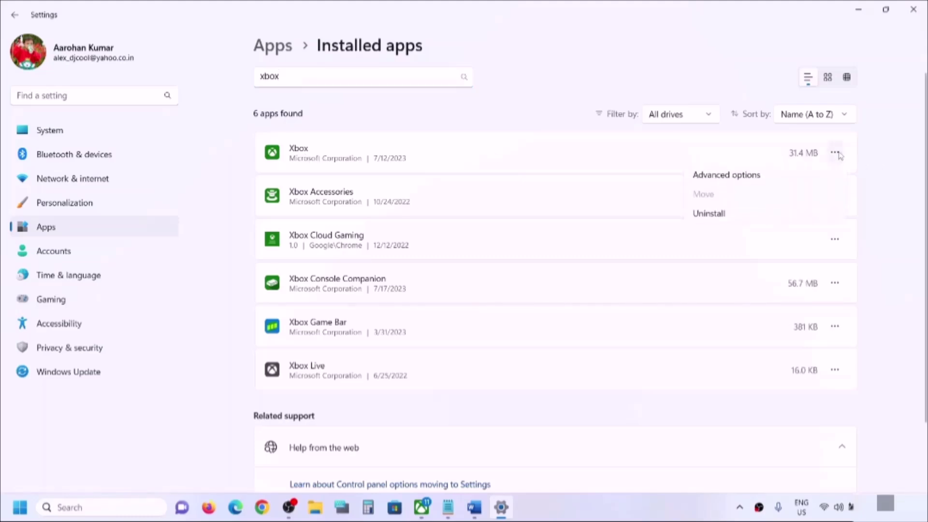
click(716, 182)
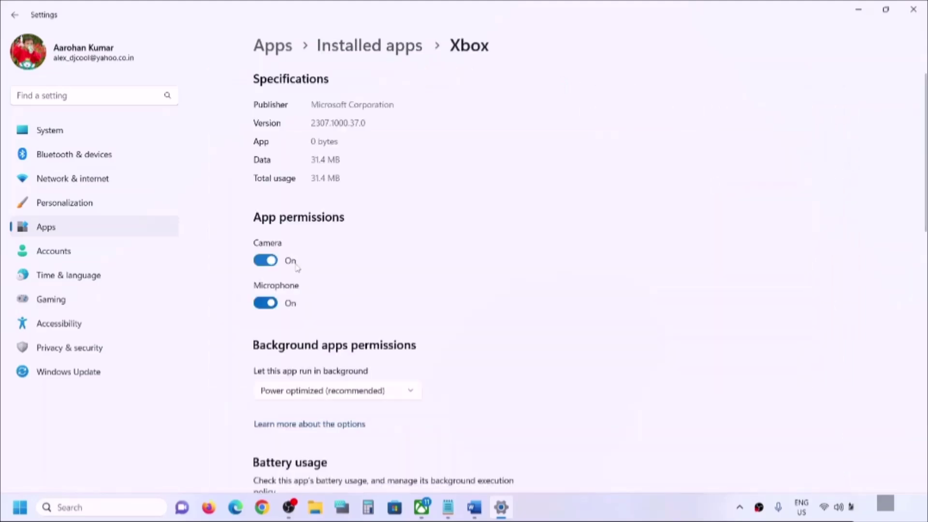
- Repair the Xbox app, then confirm a Reset of its data, and return to Word
scroll(311, 263, down, 10)
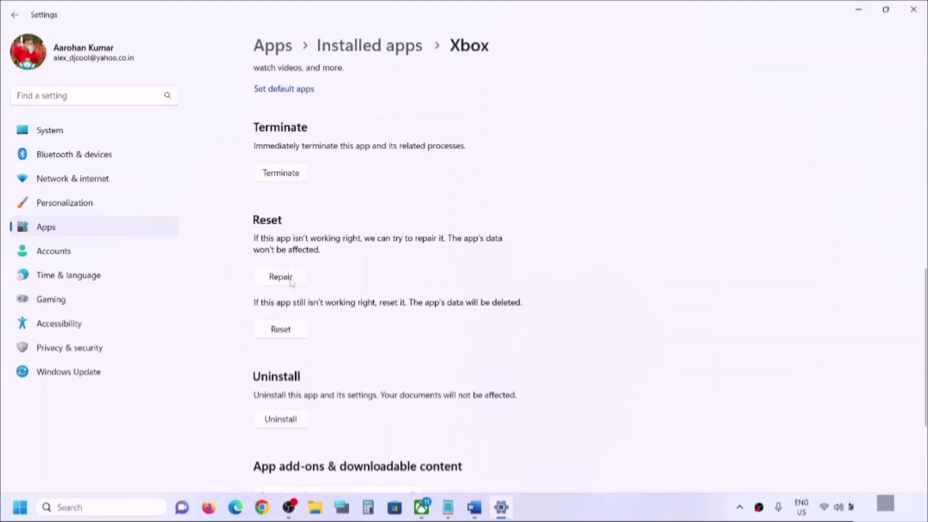
click(282, 278)
click(284, 329)
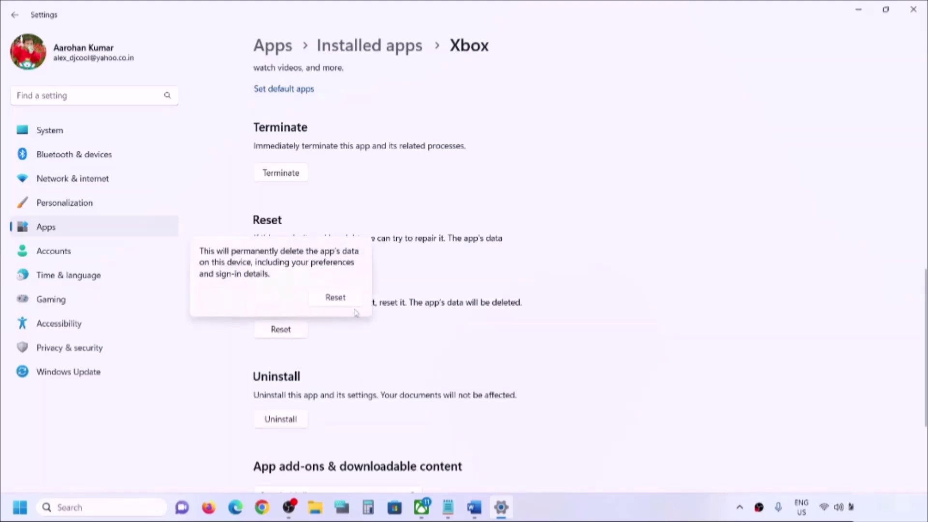
click(339, 301)
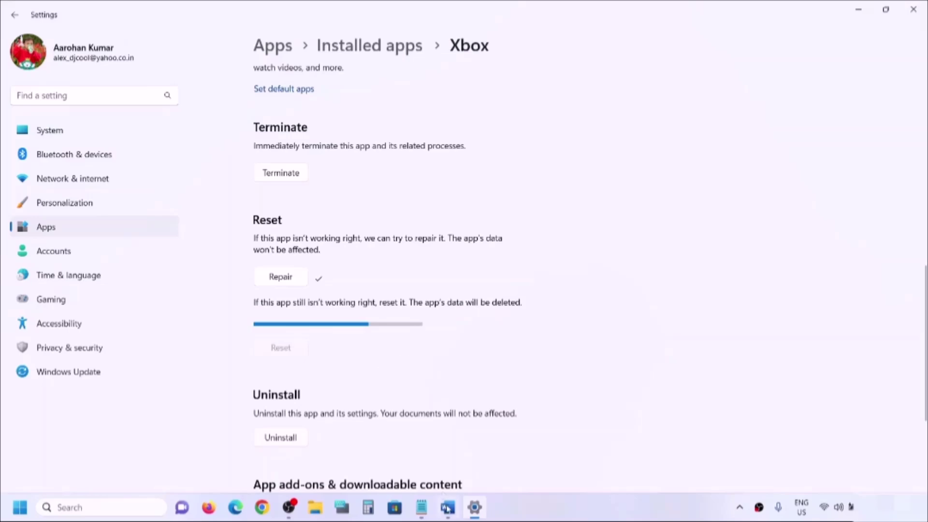
click(448, 508)
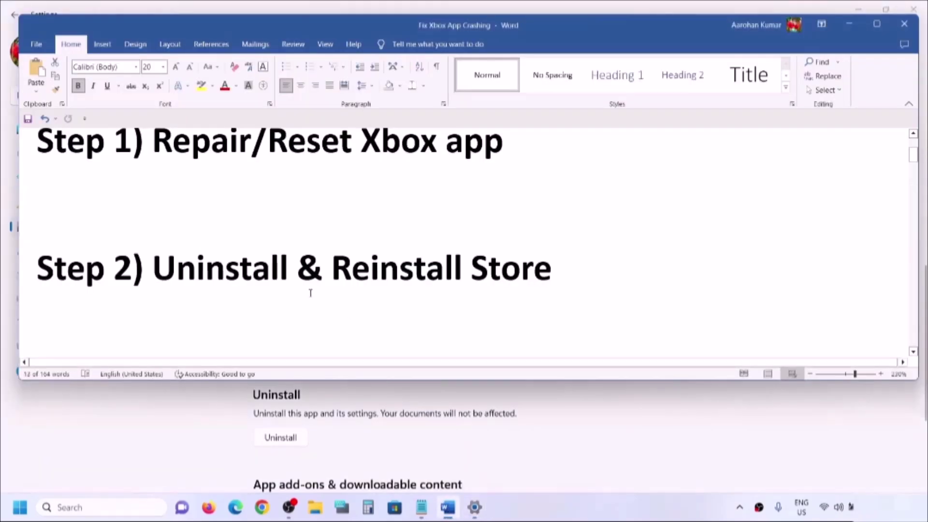
- Replace 'Store' with 'Xbox app' in the Step 2 heading
drag(153, 268, 616, 259)
scroll(294, 308, up, 3)
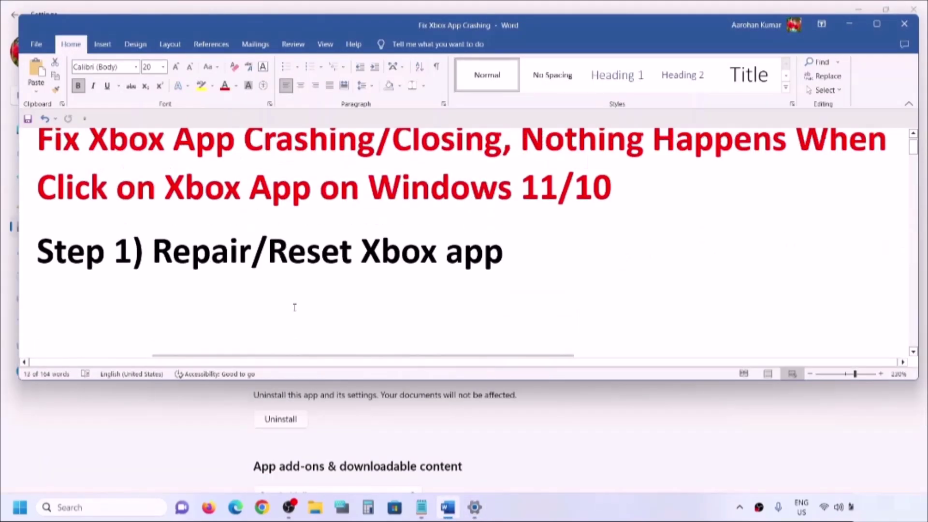
scroll(295, 308, down, 5)
click(507, 252)
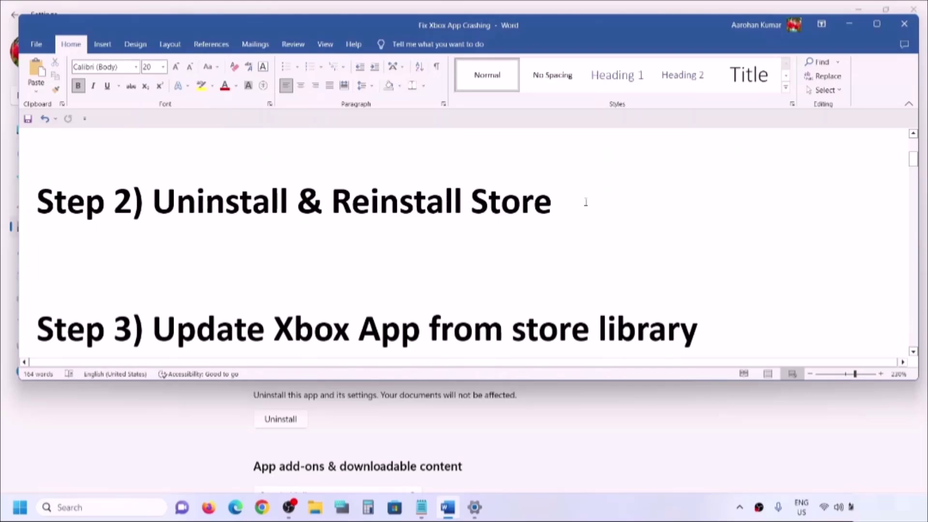
drag(586, 202, 477, 198)
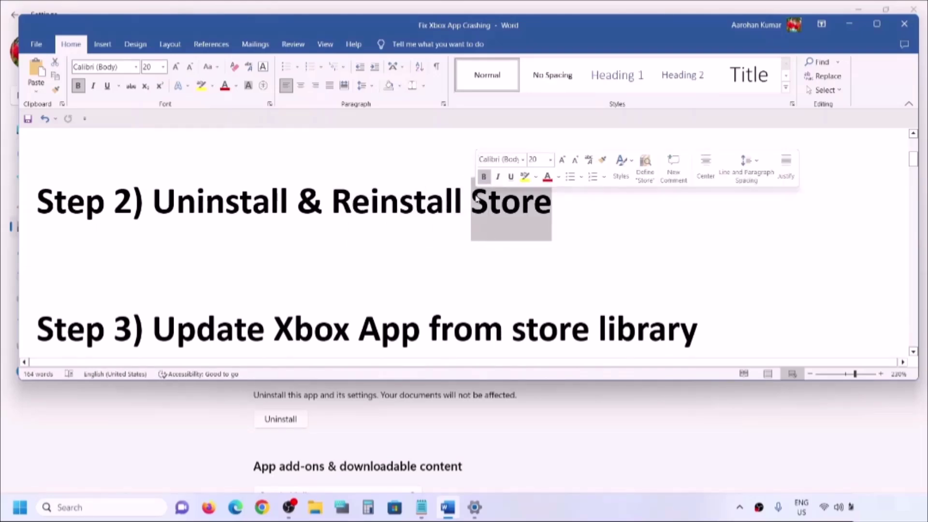
text(Xbox)
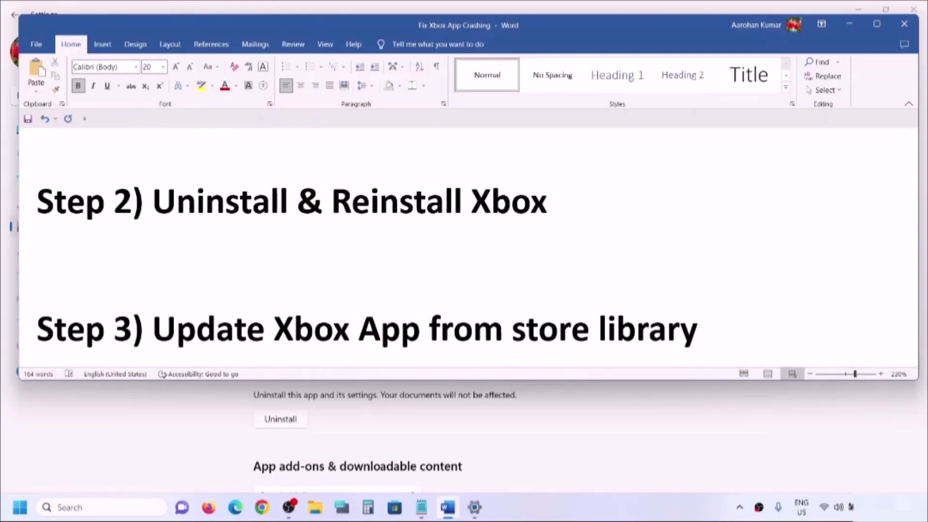
text( app)
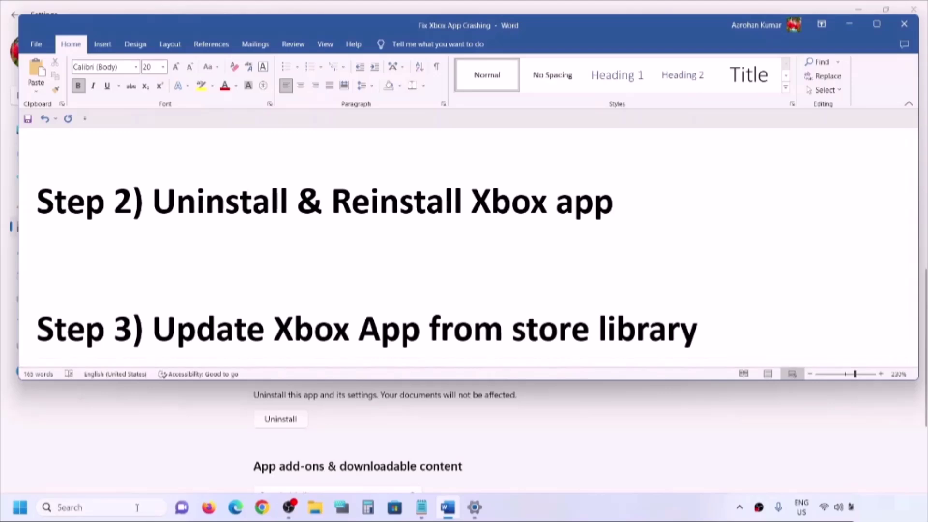
- Uninstall the Xbox app from Installed apps filtered by 'xbox', then switch back to Word
click(472, 508)
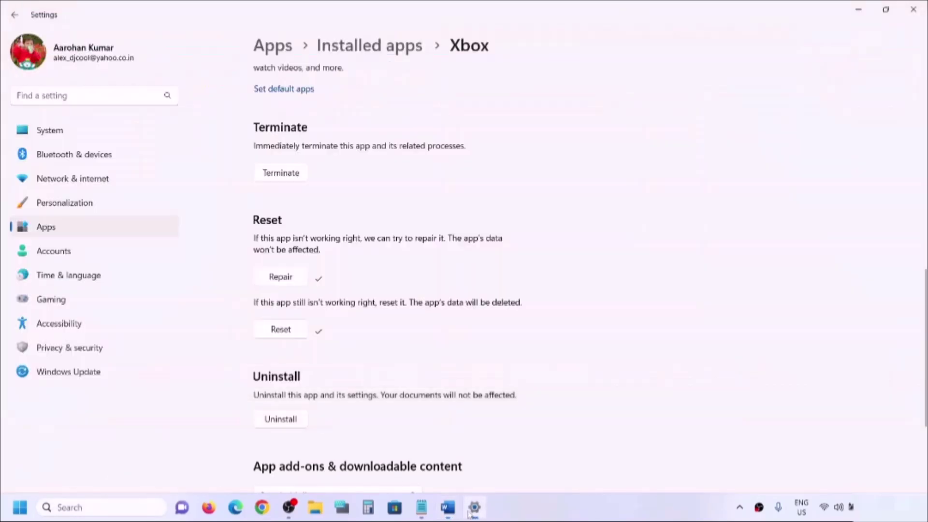
click(44, 230)
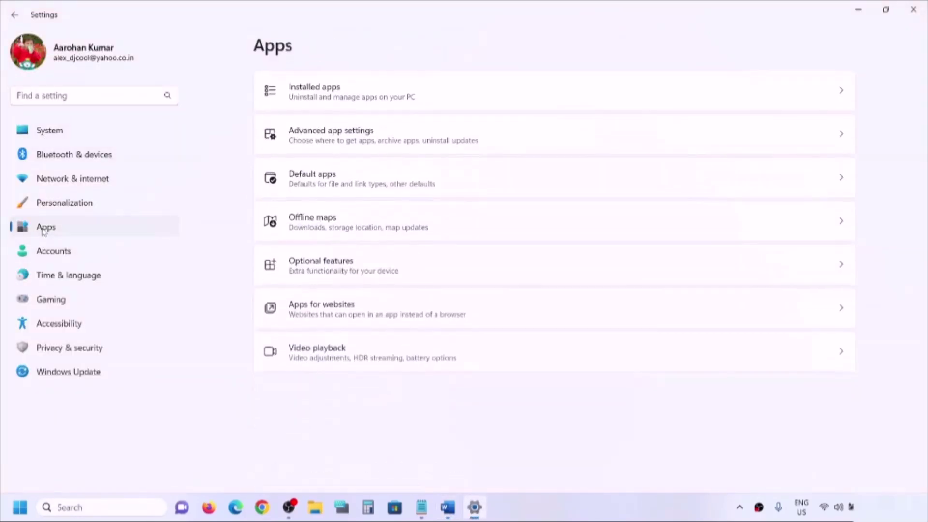
click(333, 89)
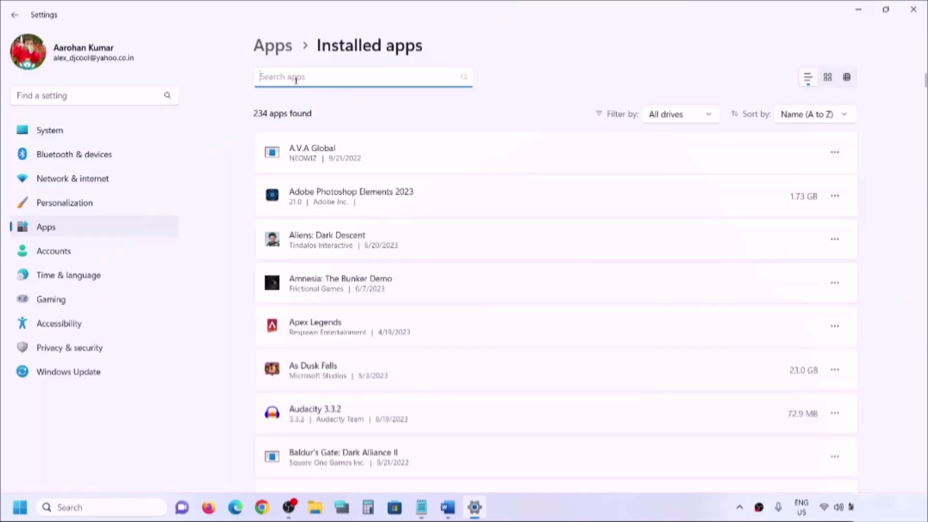
text(x)
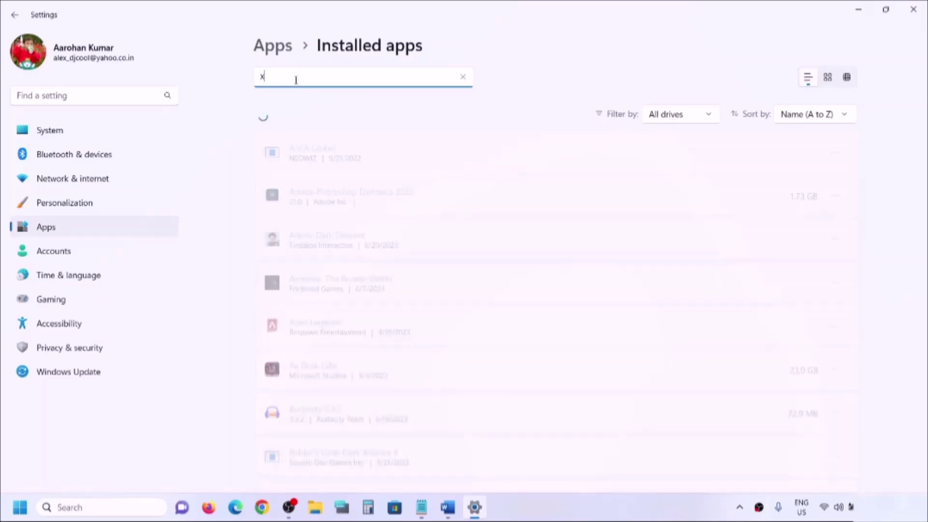
text(box)
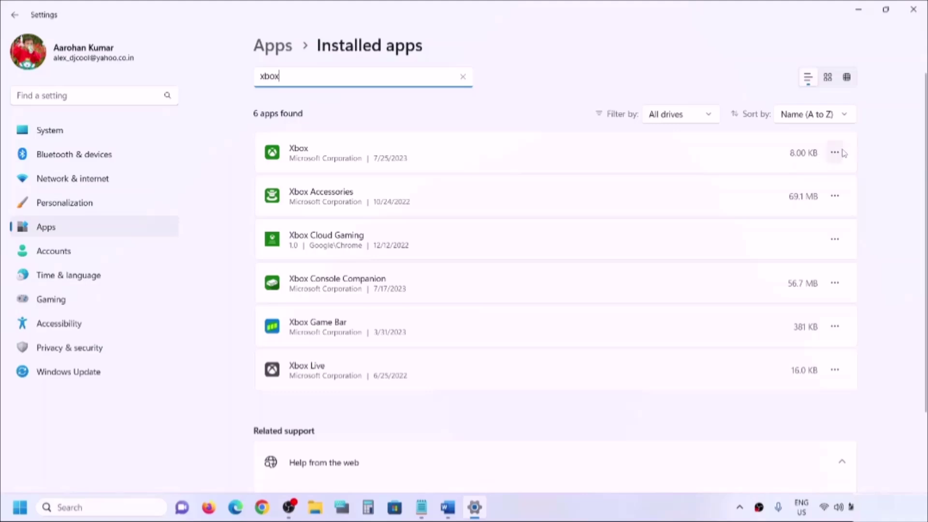
click(835, 152)
click(724, 218)
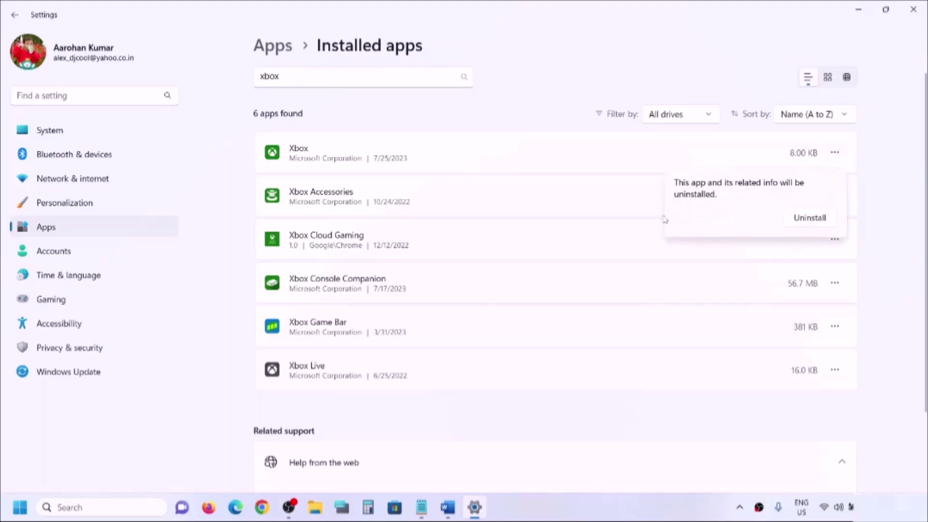
click(793, 224)
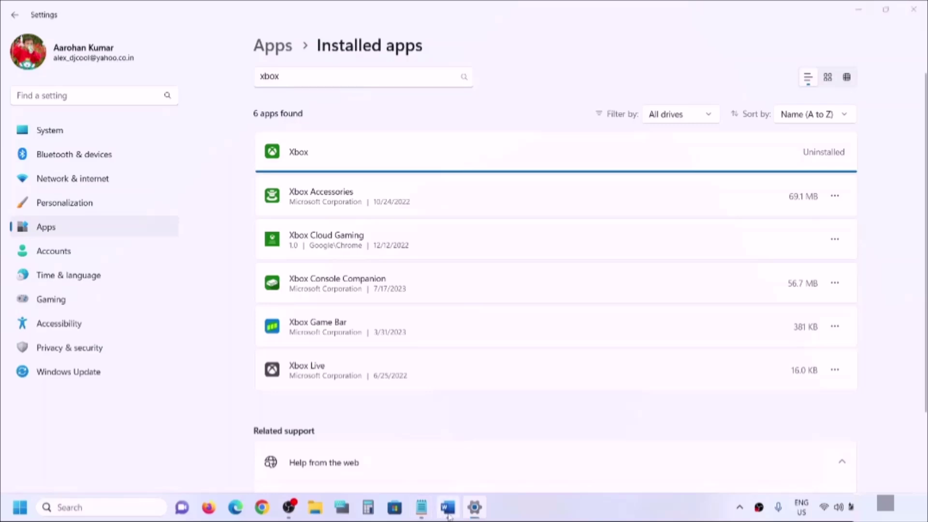
click(448, 516)
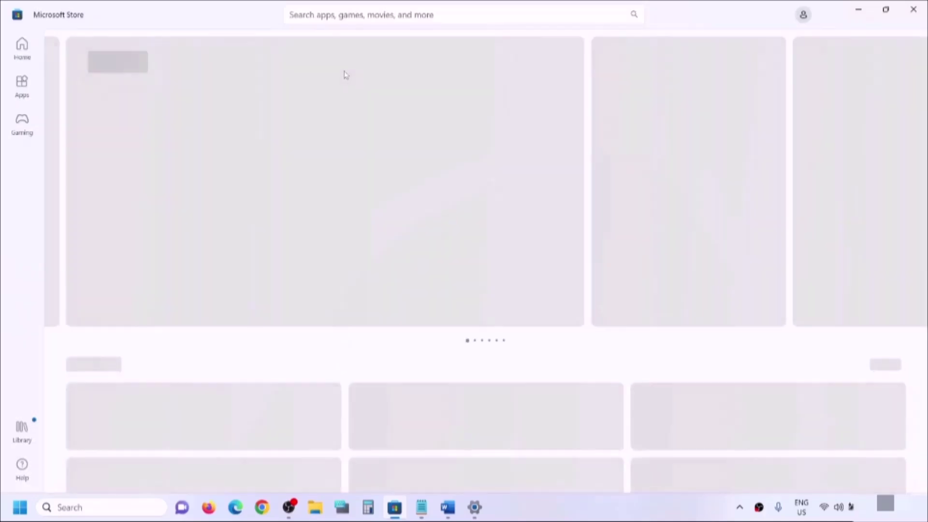
- Search the Store for the Xbox app, install it, and return to the Word notes
click(356, 15)
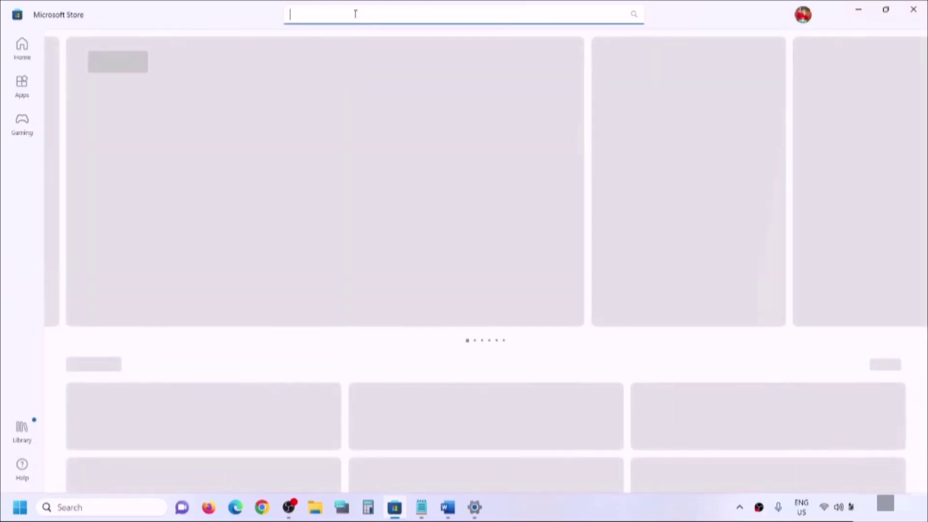
text(xba)
text(xbox)
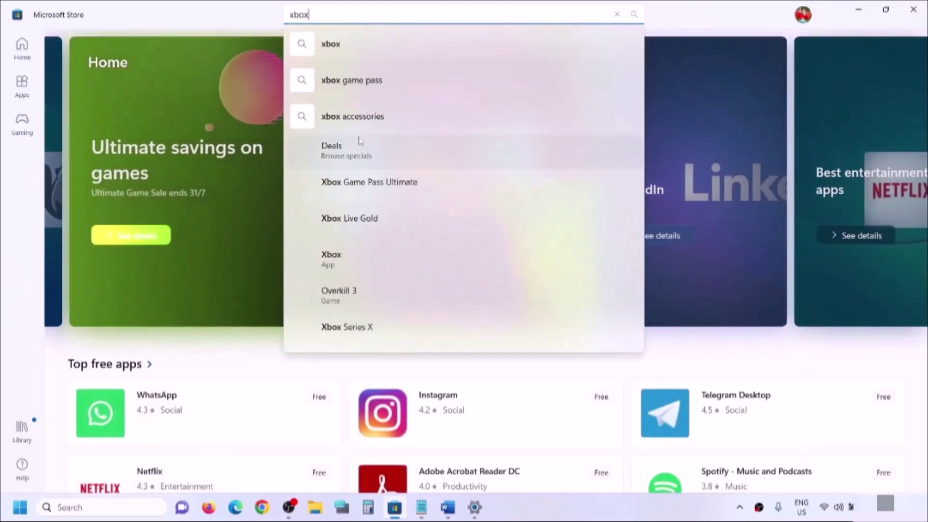
click(331, 264)
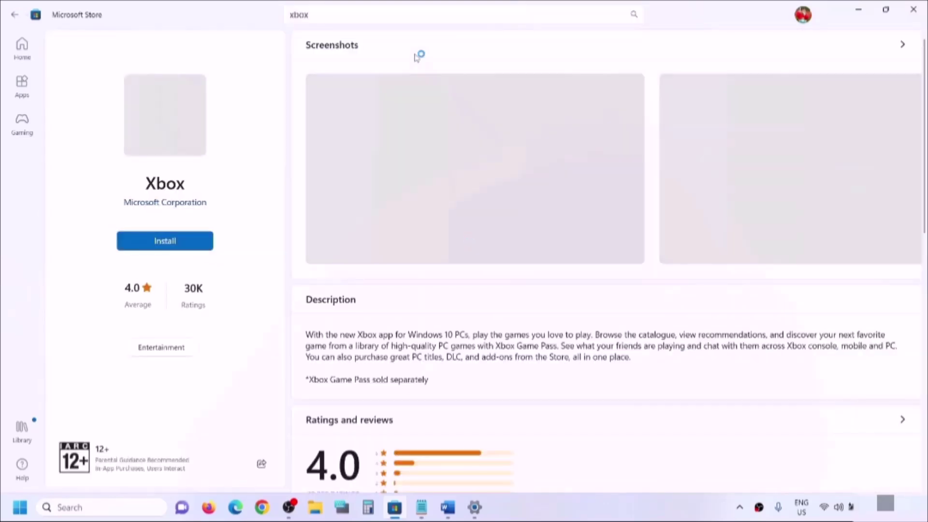
click(196, 247)
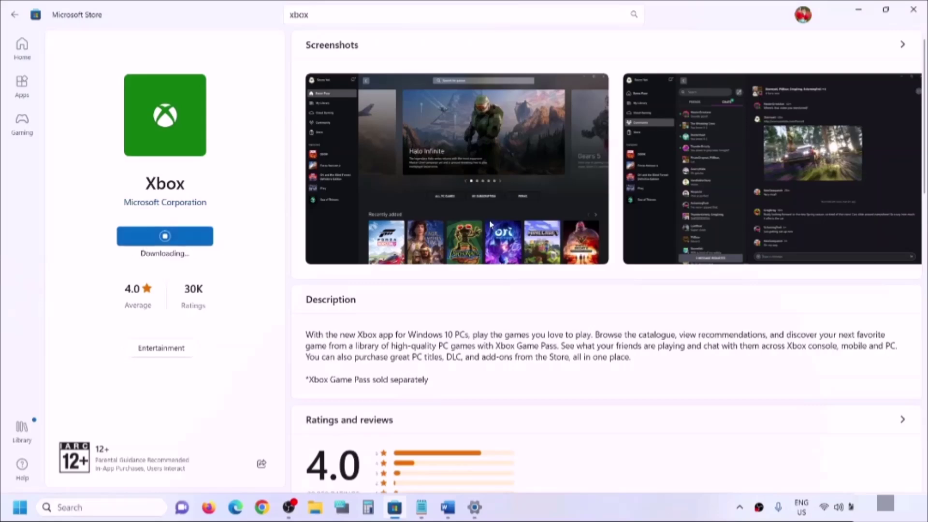
click(448, 508)
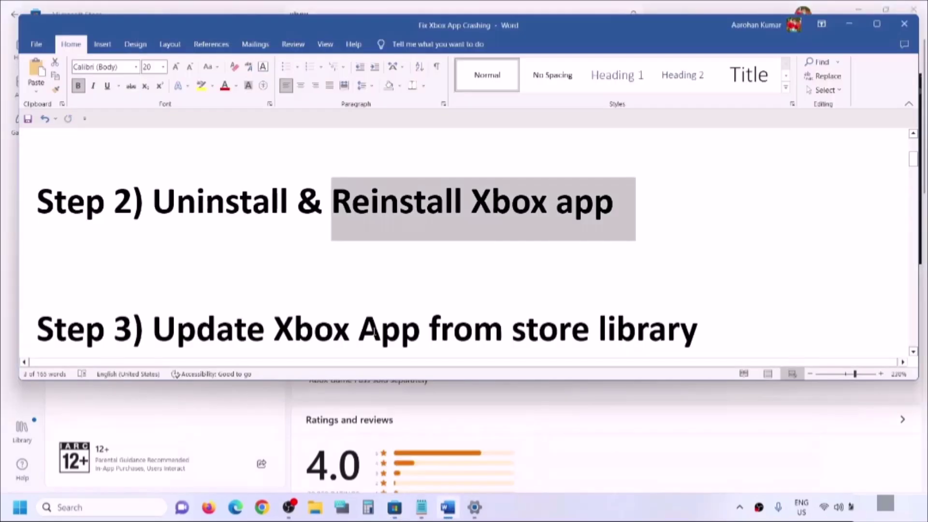
- Highlight the Step 3 text 'Update Xbox App from store library' in Word, then minimize the document
scroll(315, 299, down, 1)
scroll(316, 300, down, 1)
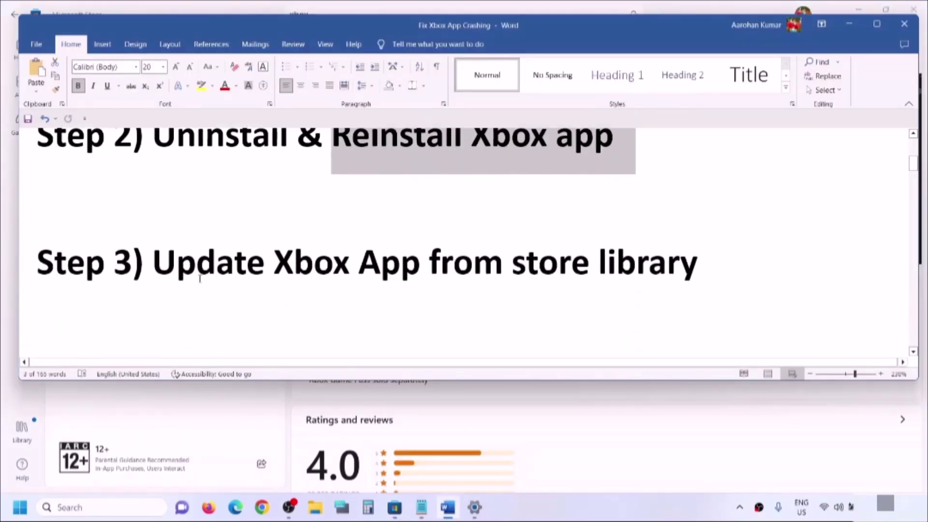
drag(154, 258, 626, 266)
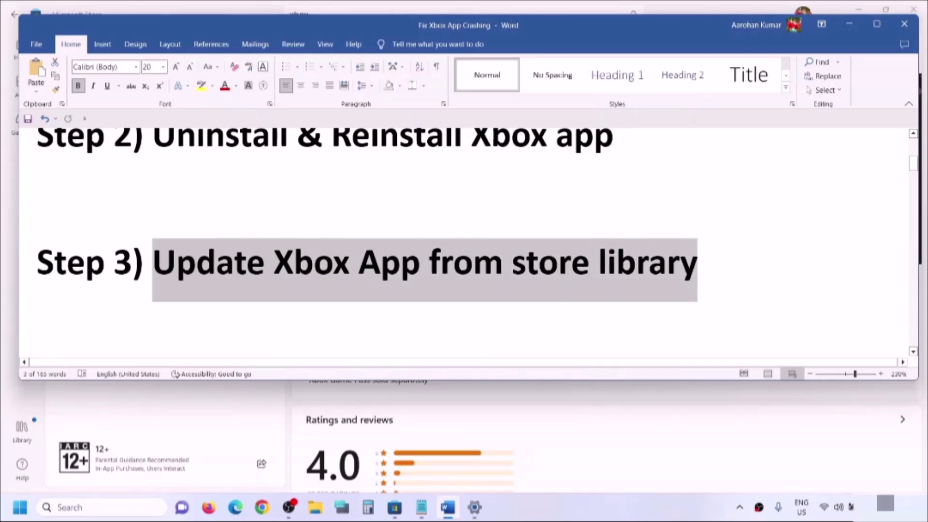
click(849, 24)
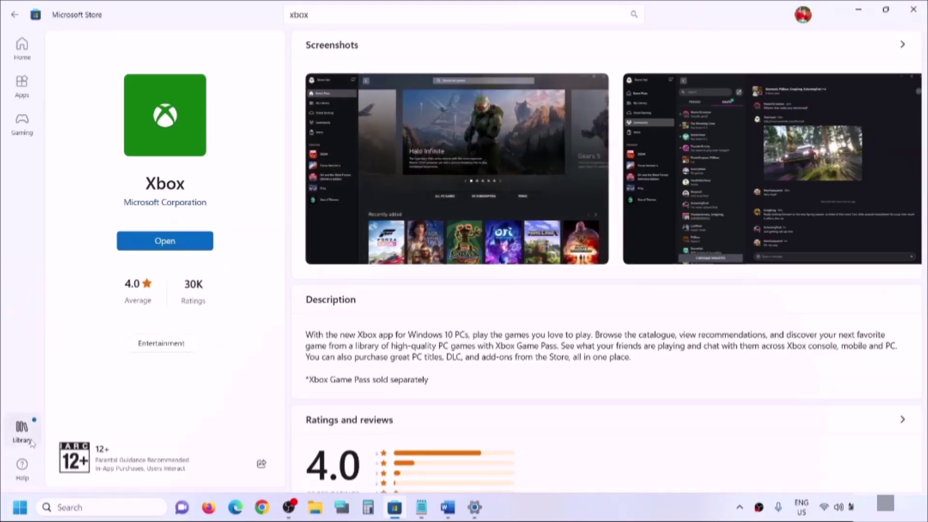
- Open the Store Library and scroll through its 21 updates and downloads, then back to the top
click(24, 432)
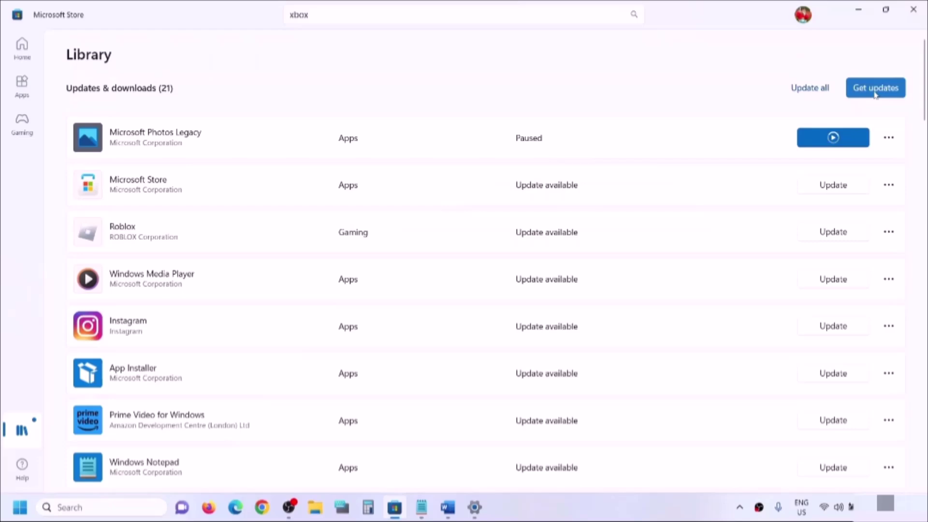
scroll(418, 310, down, 4)
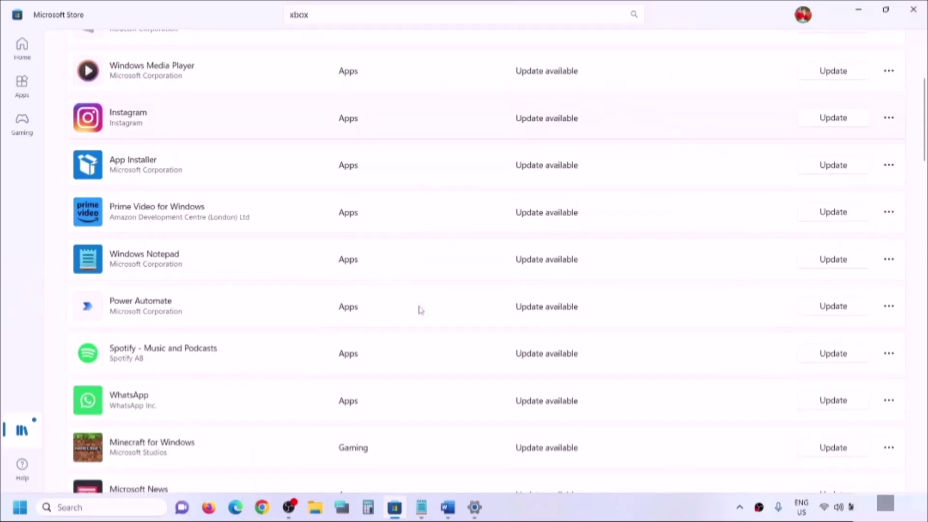
scroll(356, 411, down, 12)
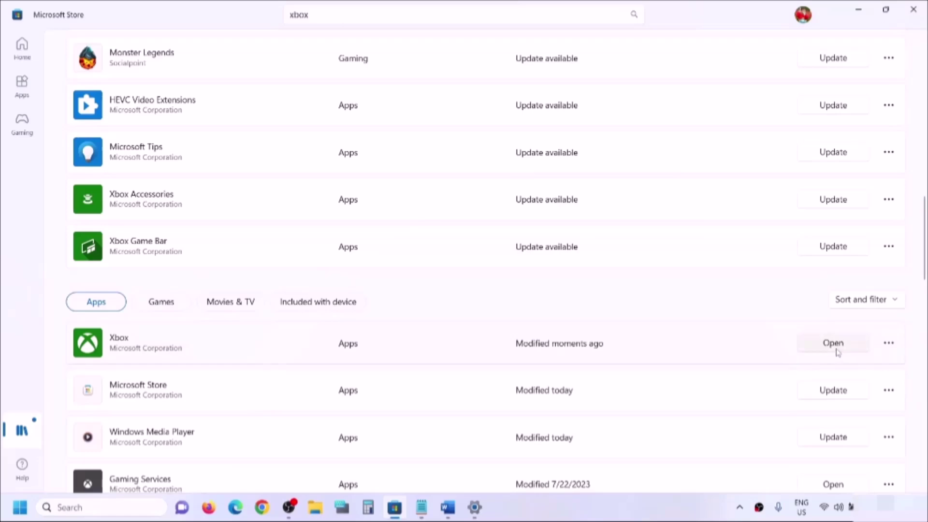
scroll(769, 367, up, 15)
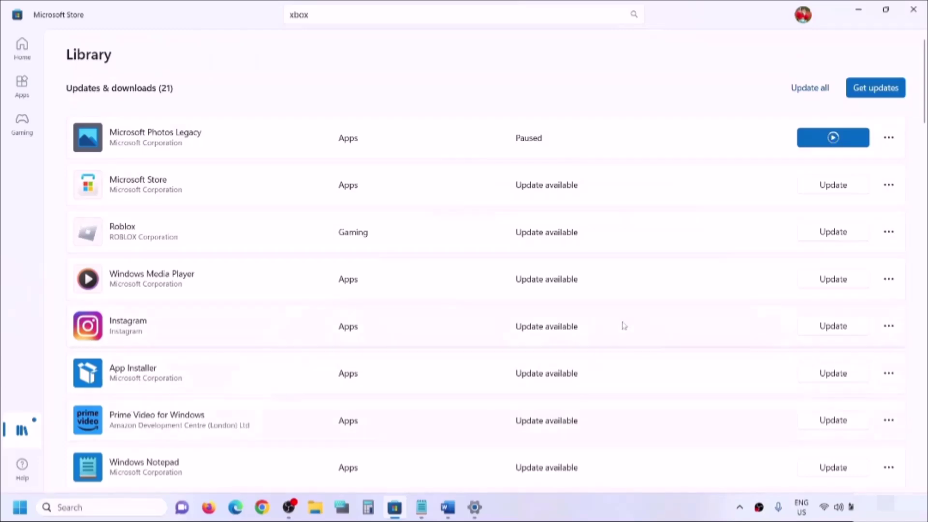
- Return to the Word guide and highlight the Step 4 heading
click(451, 514)
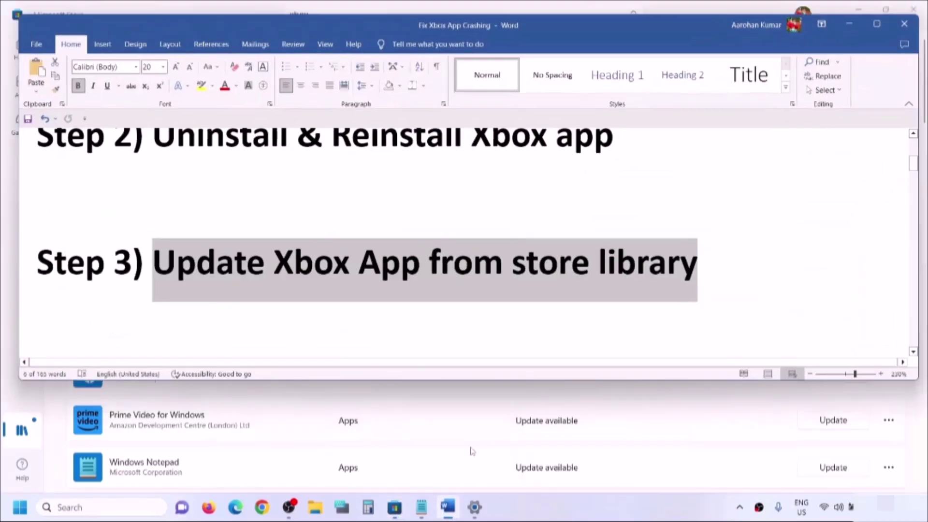
scroll(295, 332, down, 3)
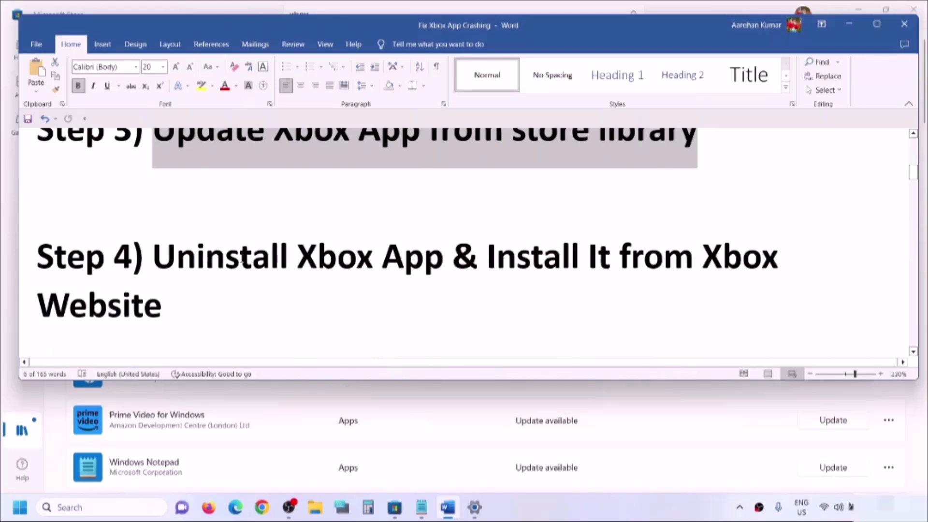
drag(154, 256, 709, 289)
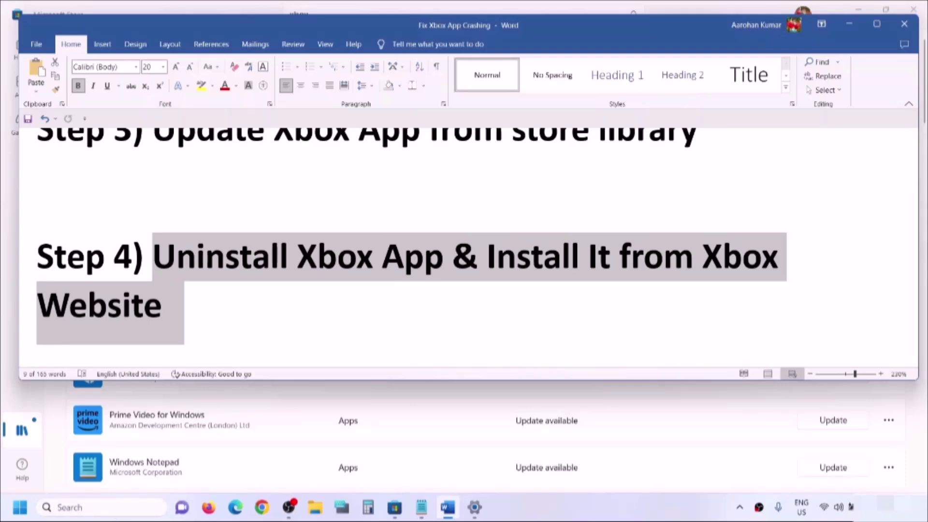
- Check the reinstalled Xbox app's options in the Settings installed apps list, then return to Word
click(474, 507)
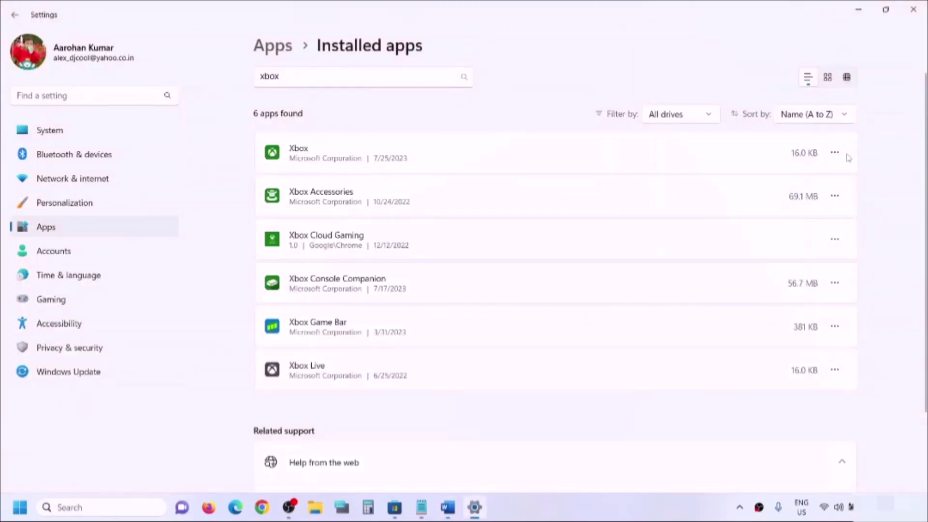
click(835, 152)
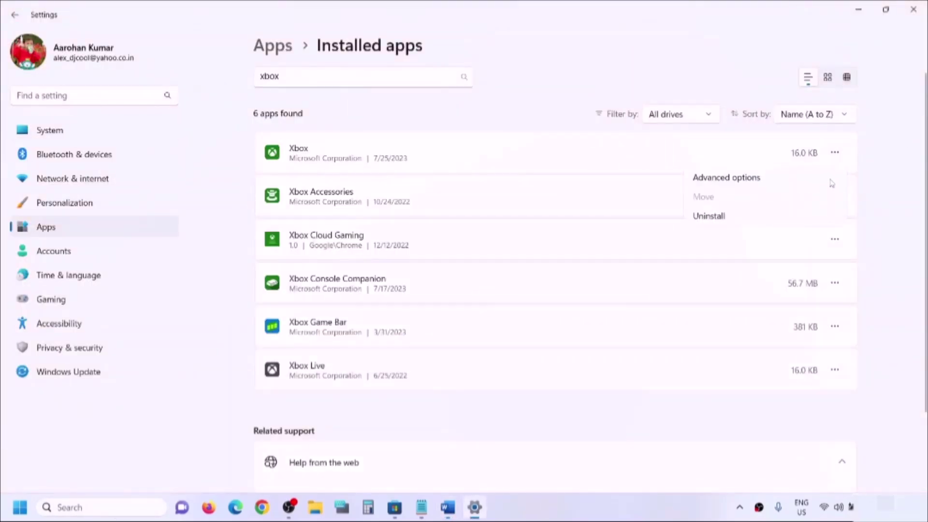
click(891, 146)
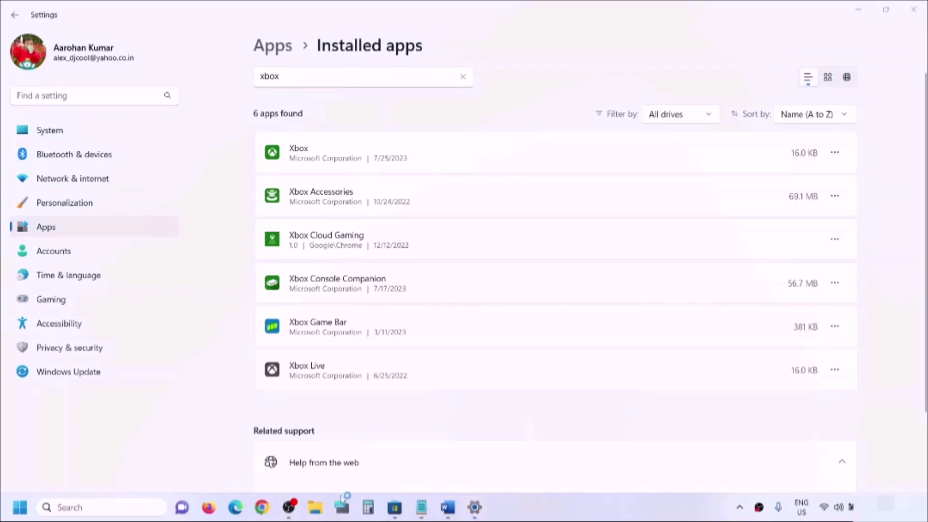
click(458, 511)
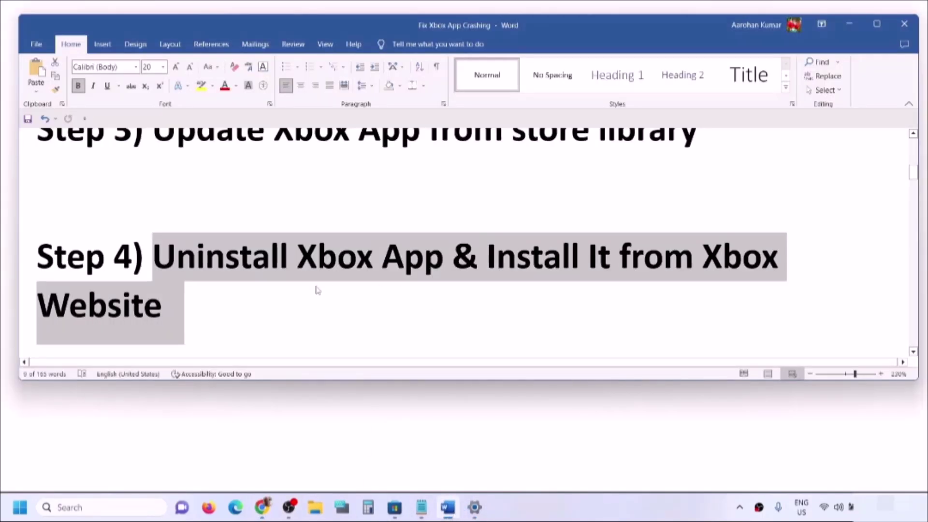
- Select the words 'Xbox App' in Word's Step 4 and minimize the document
scroll(317, 289, down, 2)
click(387, 242)
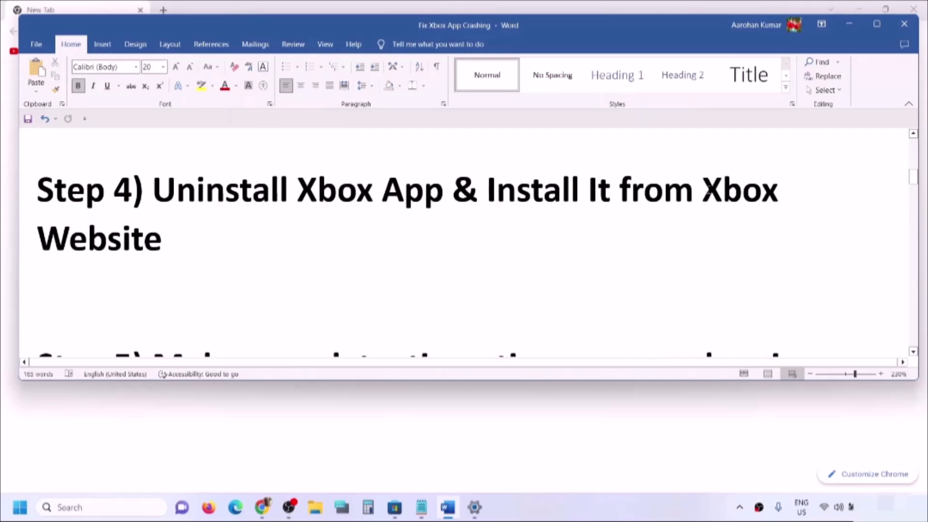
drag(448, 188, 298, 189)
key(ctrl+c)
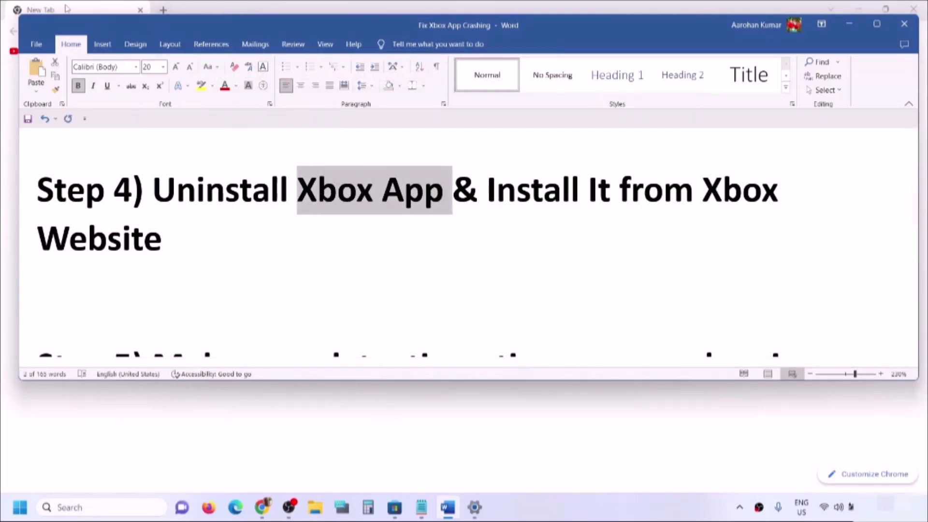
click(849, 24)
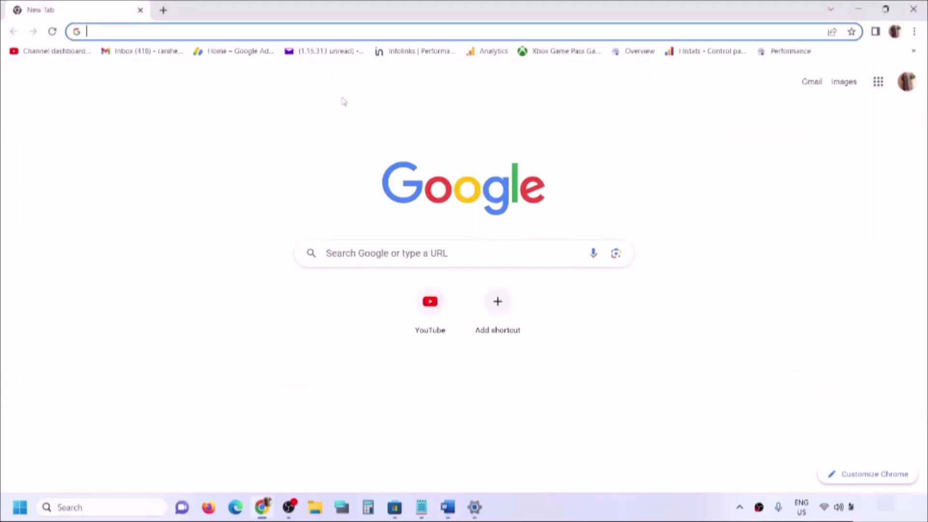
- Search 'Xbox App' in Chrome and download XboxInstaller (2).exe from xbox.com's Xbox app page
key(ctrl+v)
key(Return)
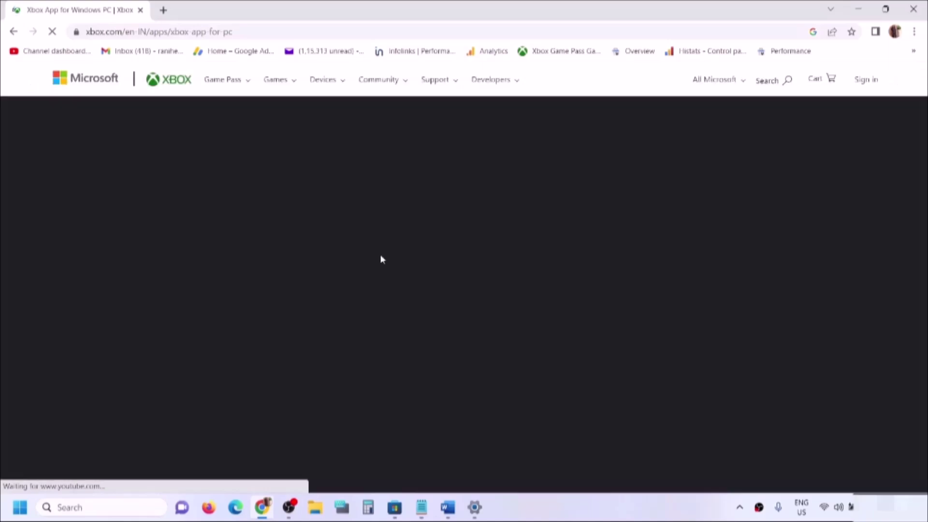
scroll(414, 252, down, 10)
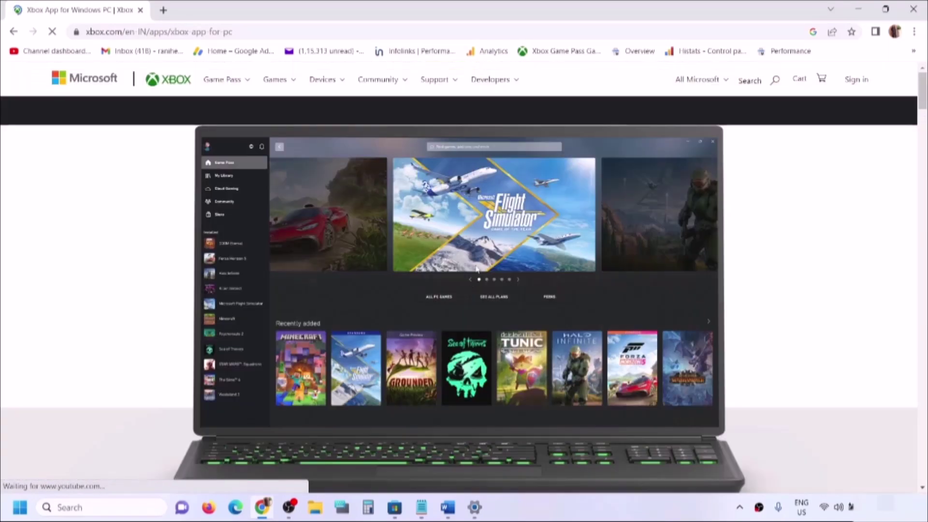
scroll(454, 278, down, 12)
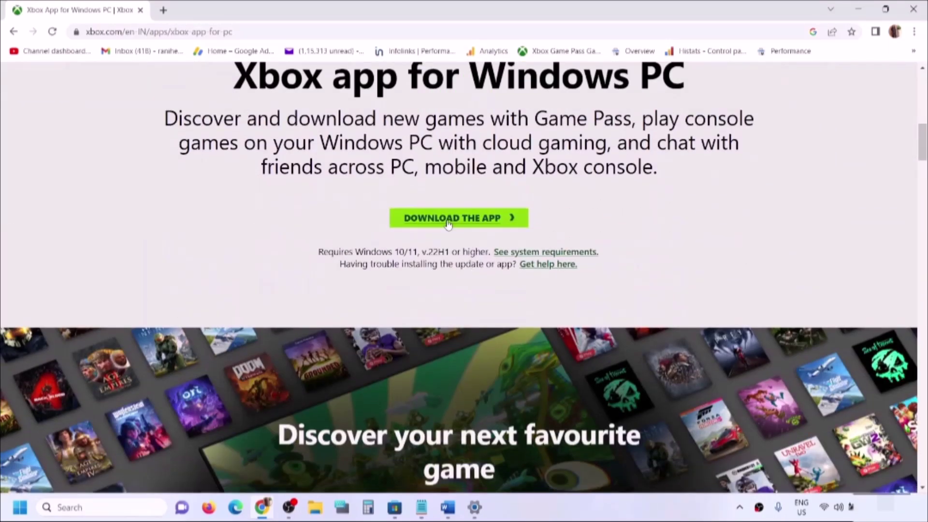
click(470, 226)
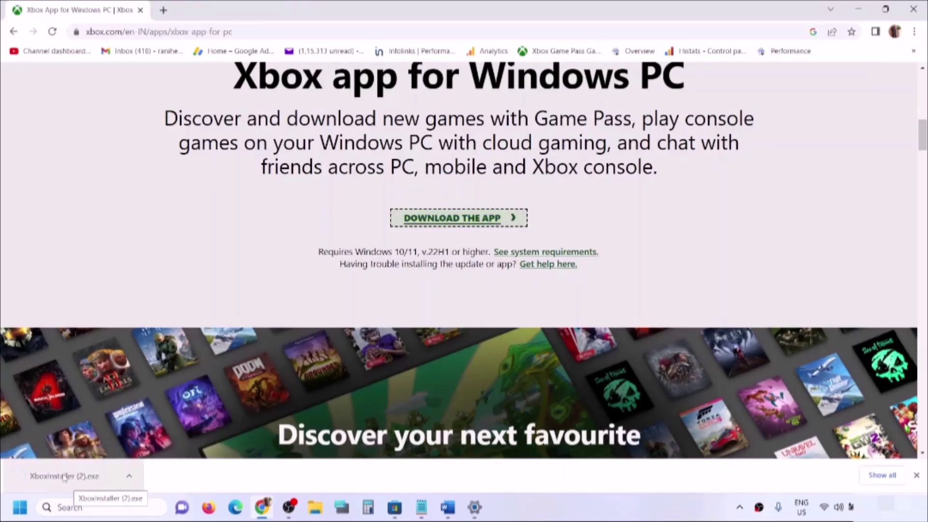
click(448, 508)
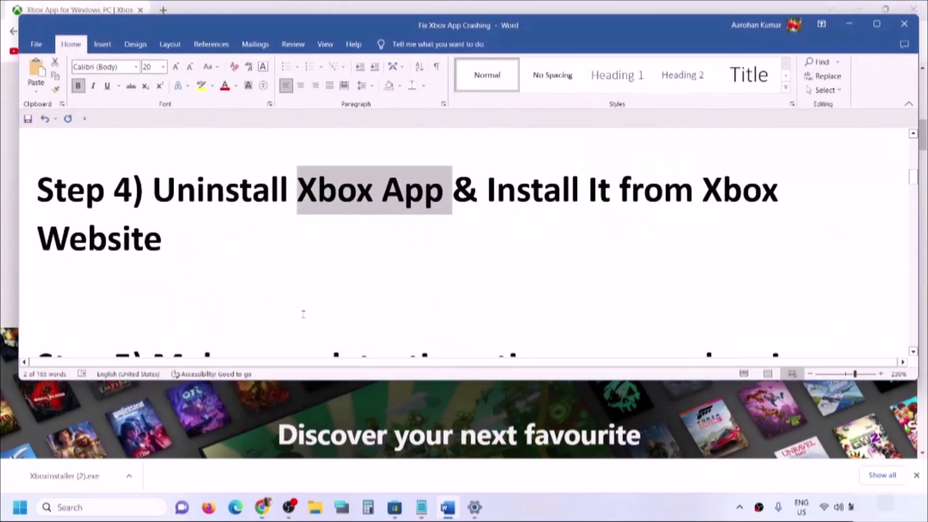
- Following Word's Step 5 heading, open Adjust date and time and sync the clock with time.windows.com
scroll(279, 300, down, 3)
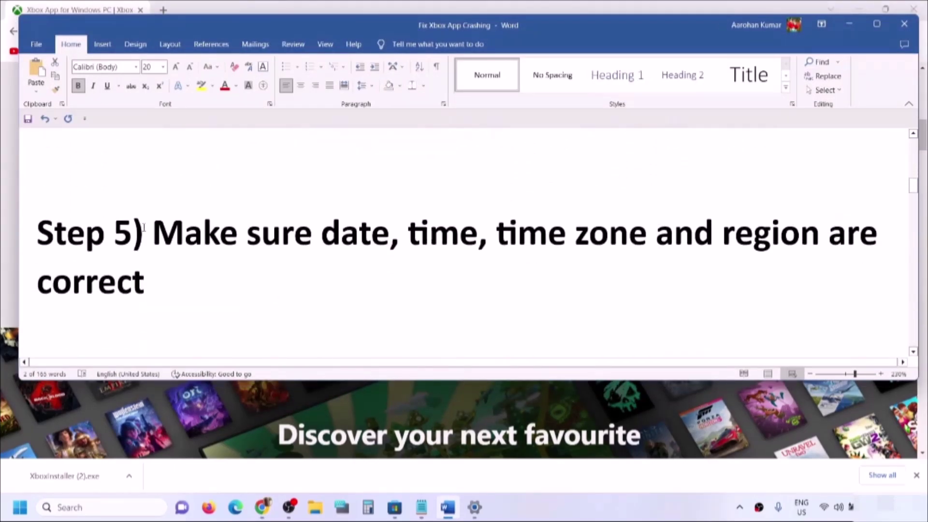
drag(133, 235, 828, 236)
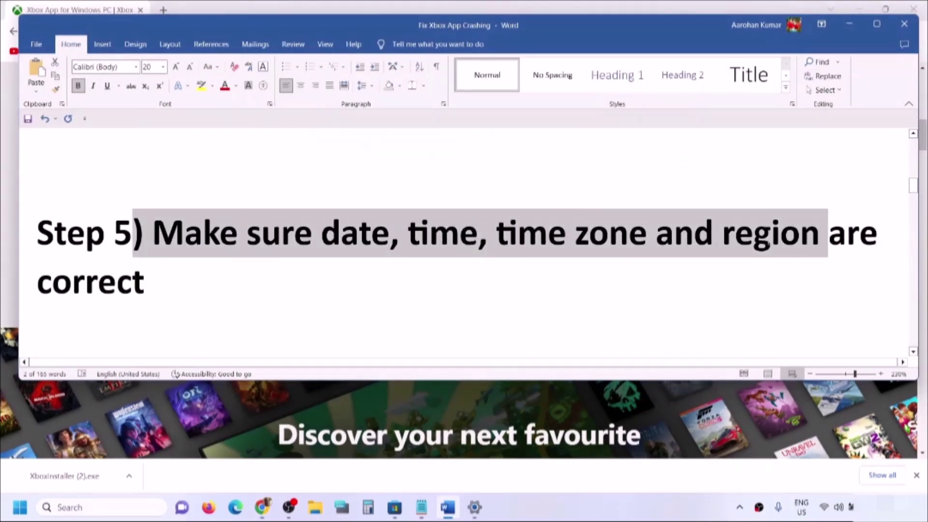
click(847, 29)
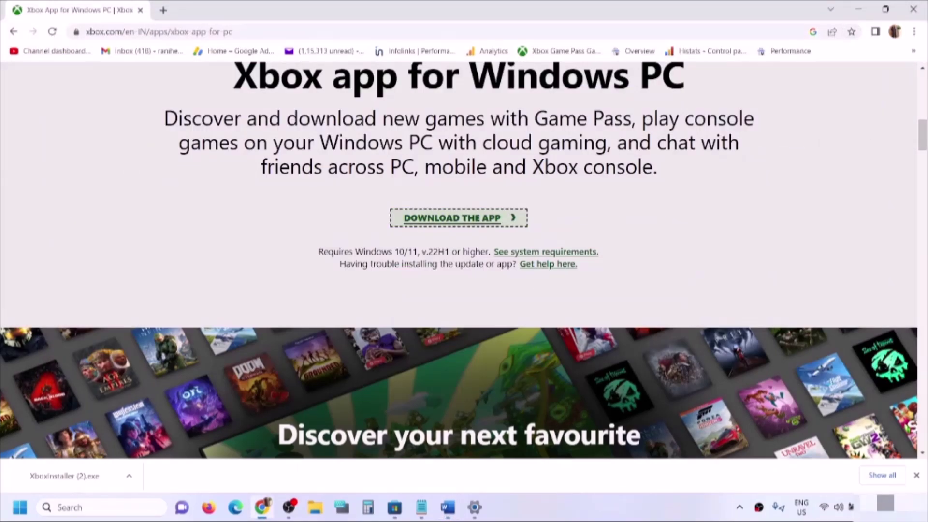
right_click(904, 508)
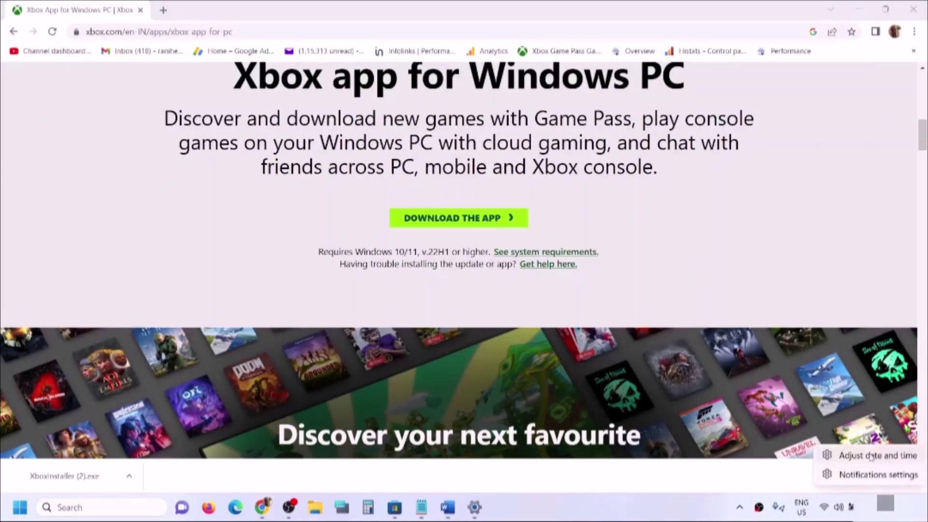
click(865, 456)
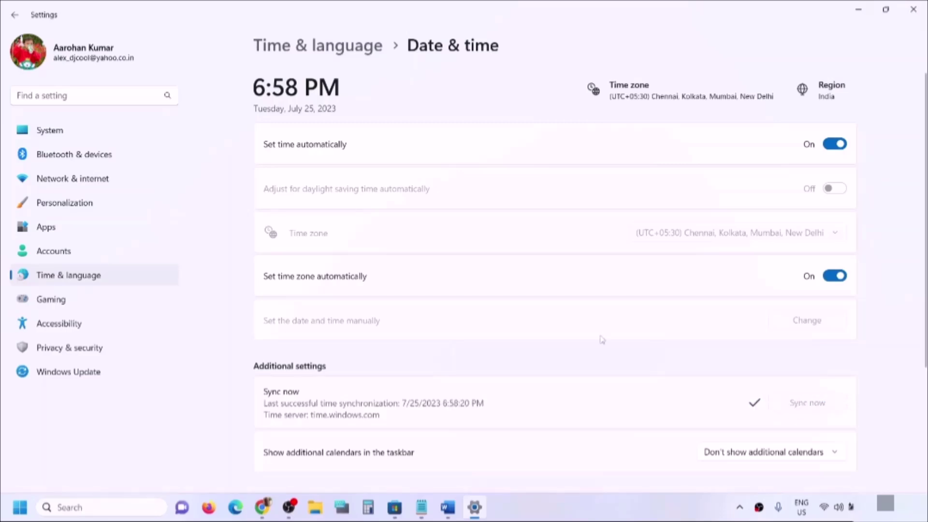
- Keep India as the Country or region under Time & language > Language & region
click(82, 281)
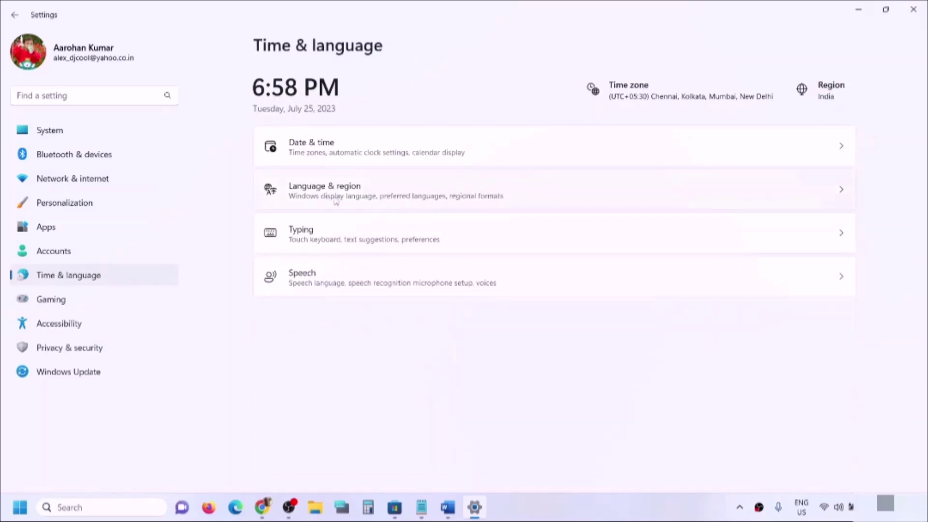
click(336, 202)
click(787, 352)
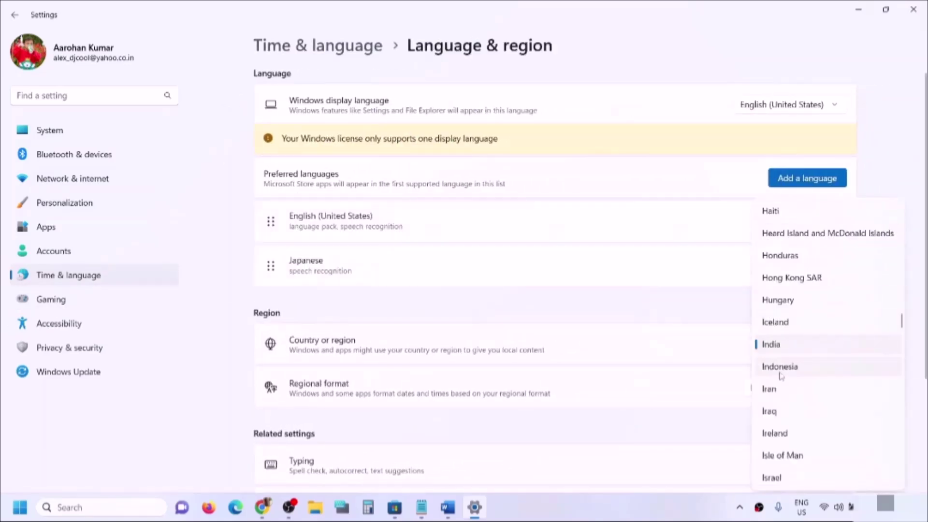
click(773, 344)
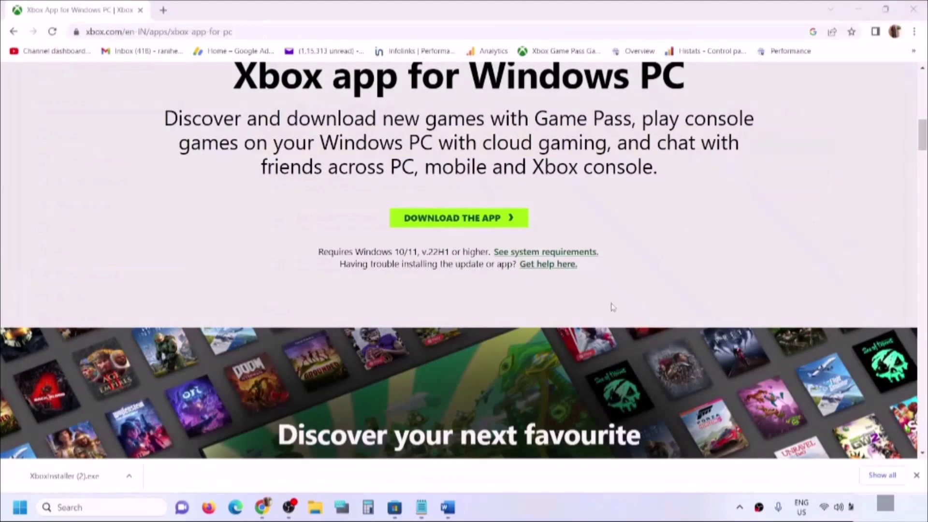
- Return to Word and select the word 'wsreset' under the Step 6 heading
mouse_move(448, 507)
click(504, 394)
scroll(317, 296, down, 3)
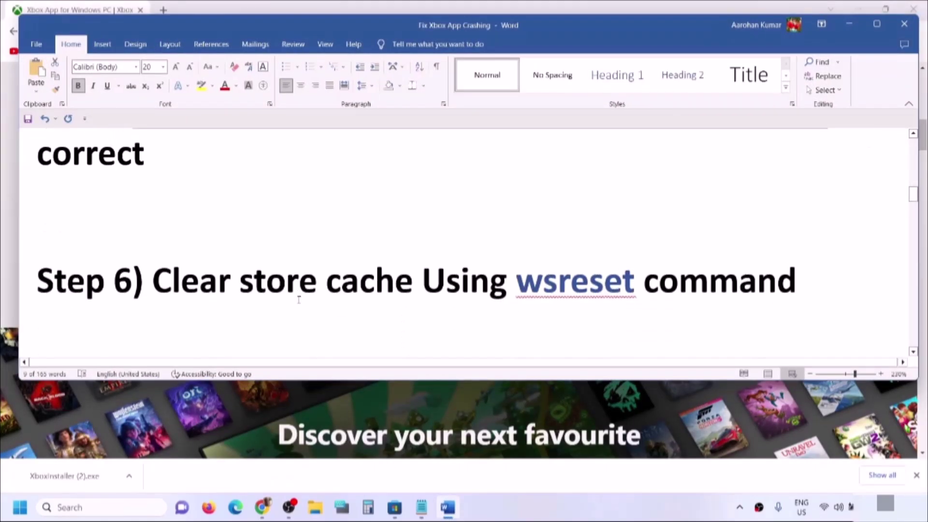
drag(154, 273, 583, 287)
click(583, 288)
double_click(580, 290)
key(ctrl+c)
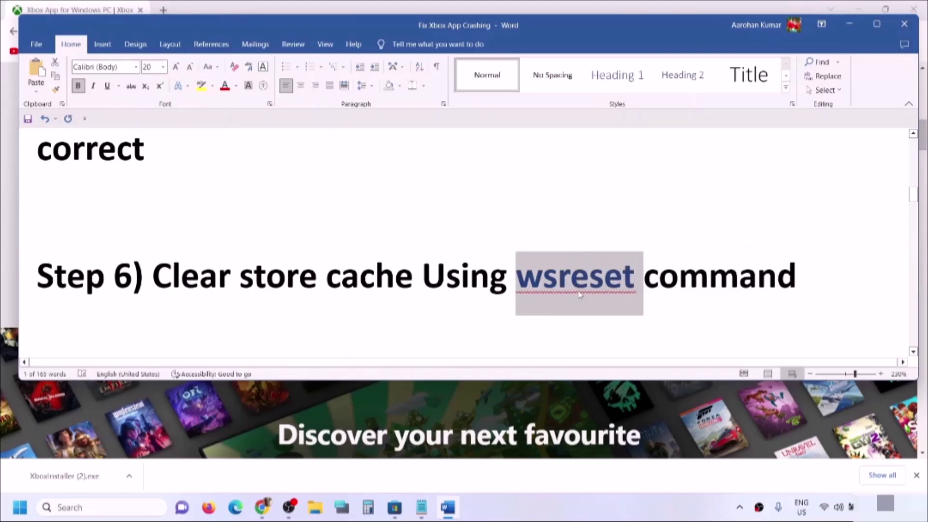
- Run wsreset from the taskbar search to clear the Store cache
click(73, 507)
key(ctrl+v)
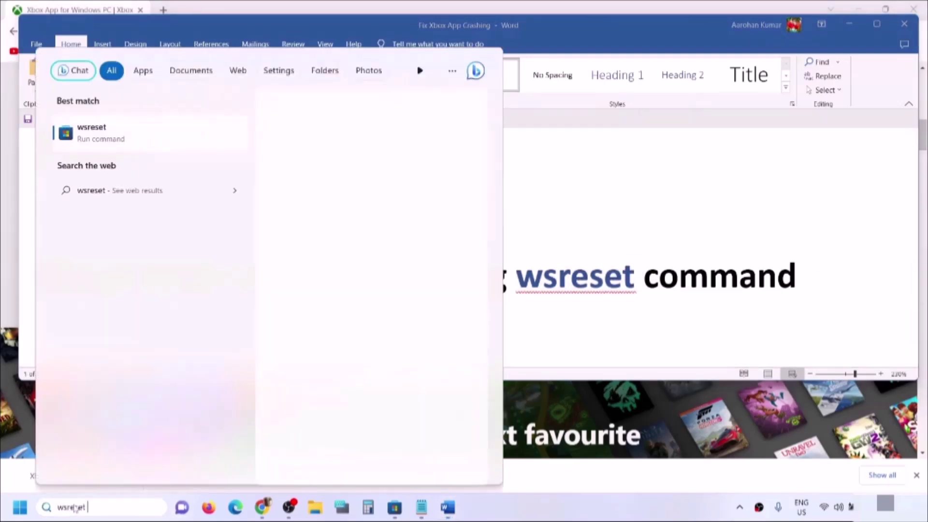
click(111, 136)
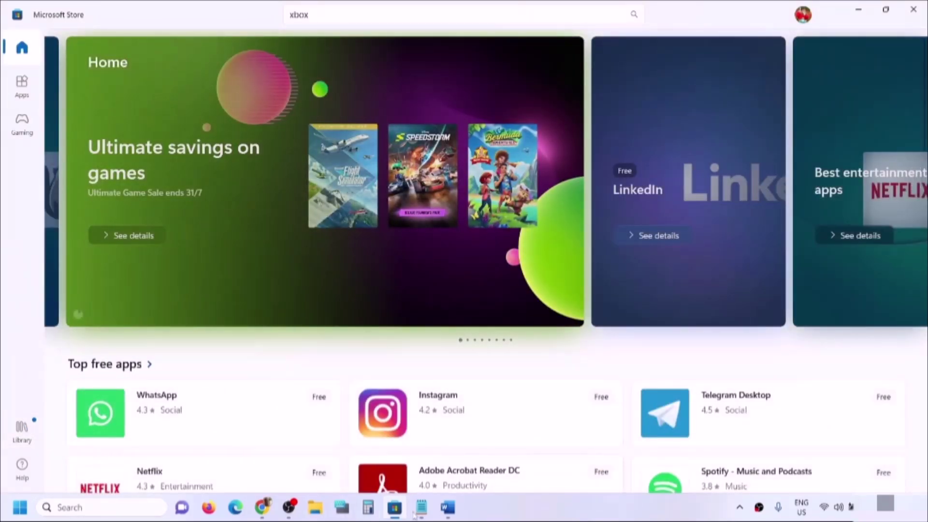
- Following Word's 'Step 7) Update Windows 10/11', open Settings with Win+I and check for Windows updates
click(447, 507)
scroll(312, 329, down, 3)
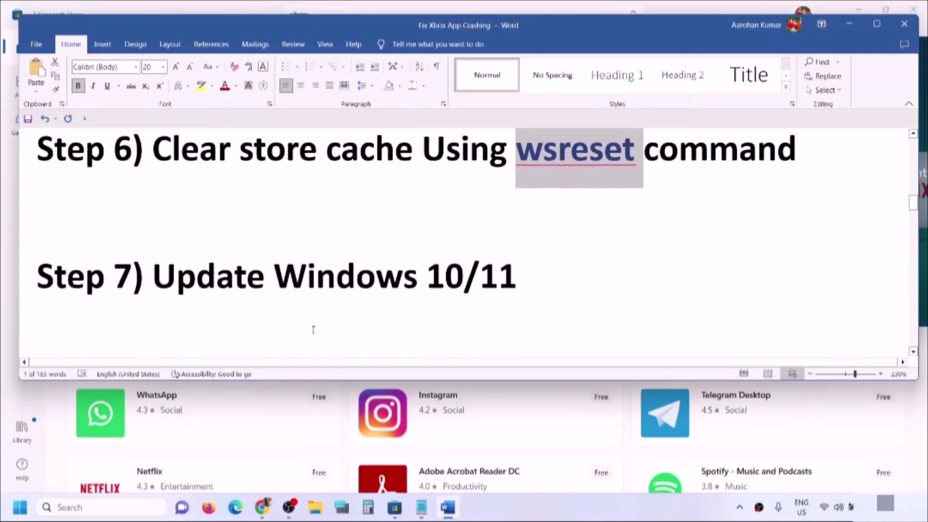
drag(186, 272, 517, 273)
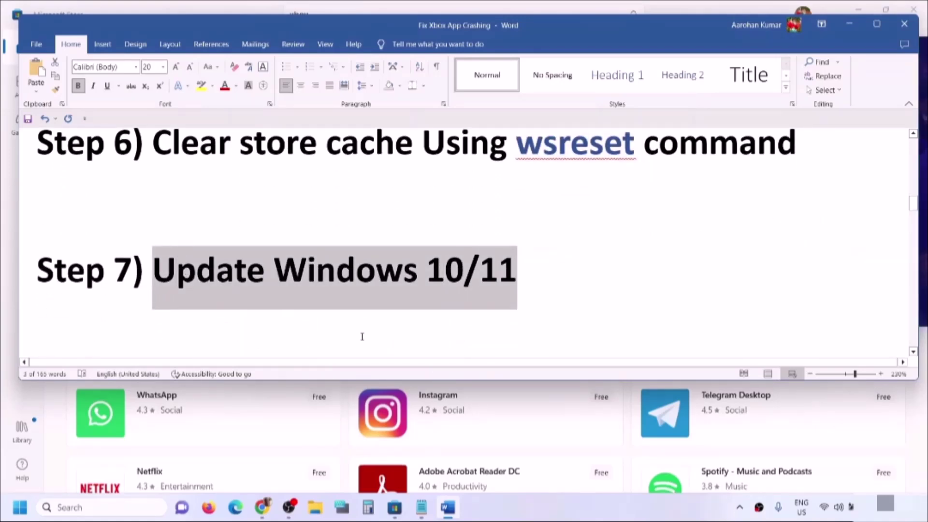
key(super+i)
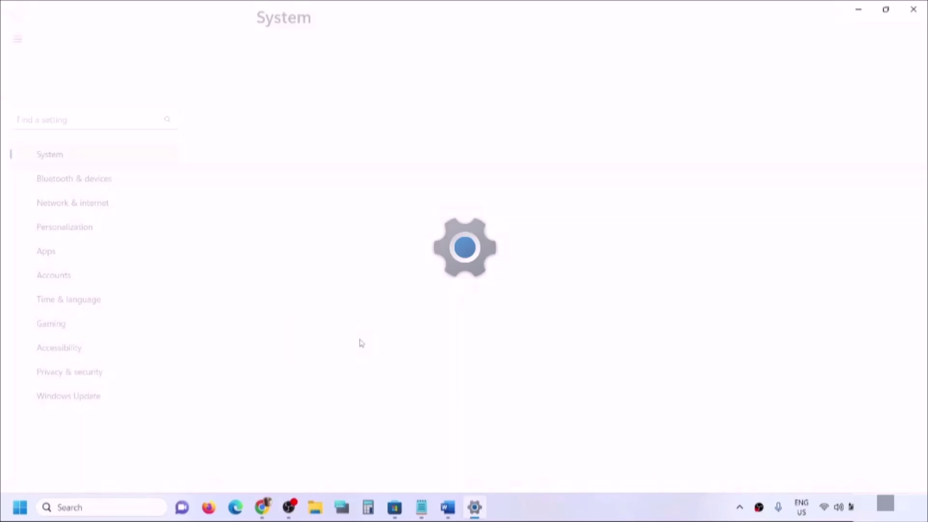
click(42, 373)
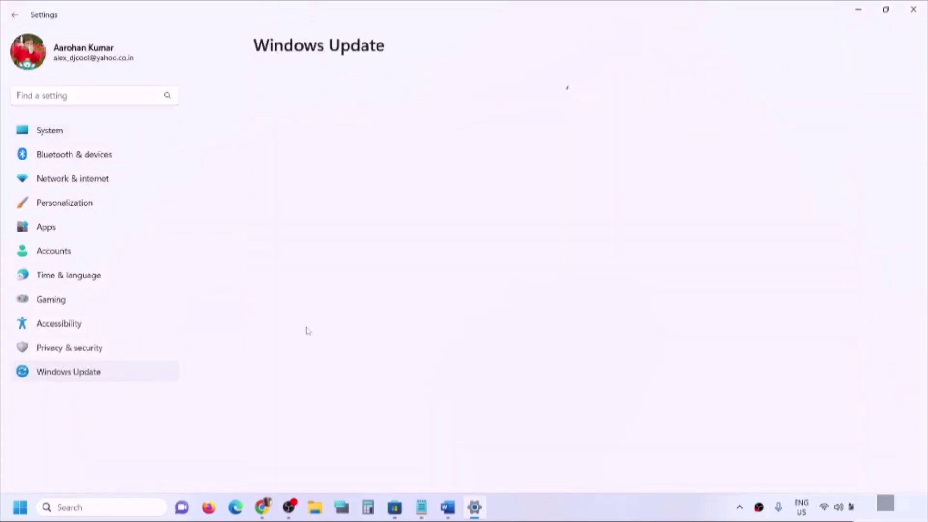
click(818, 105)
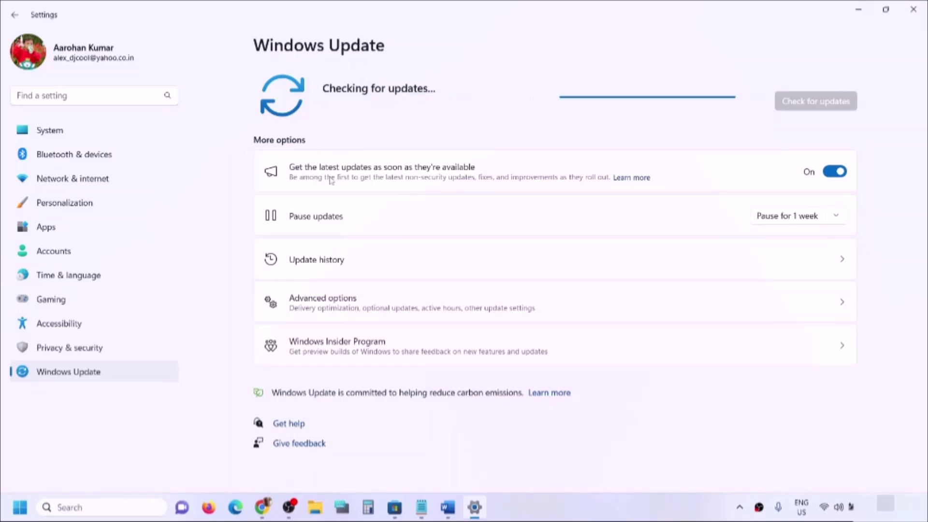
- Return to Word and highlight the Step 8 heading and the Xbox Identity Provider link
click(456, 517)
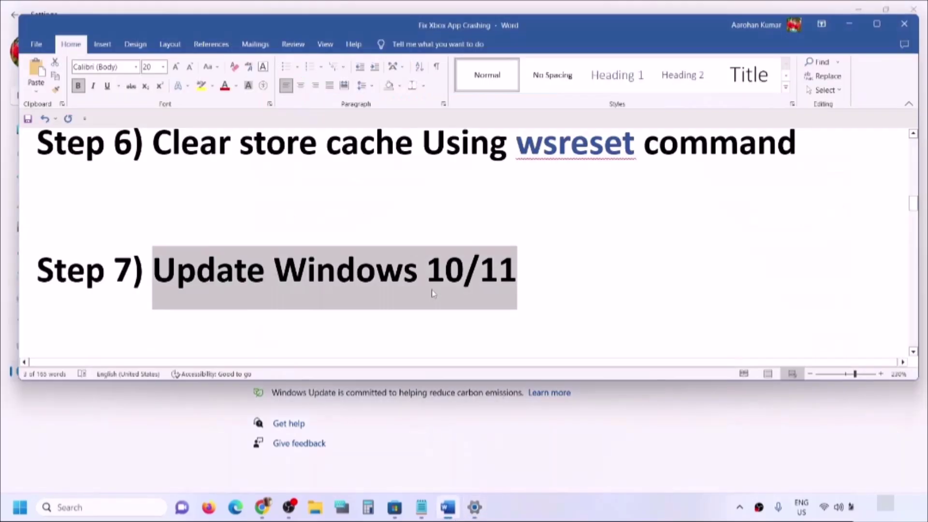
scroll(382, 273, down, 3)
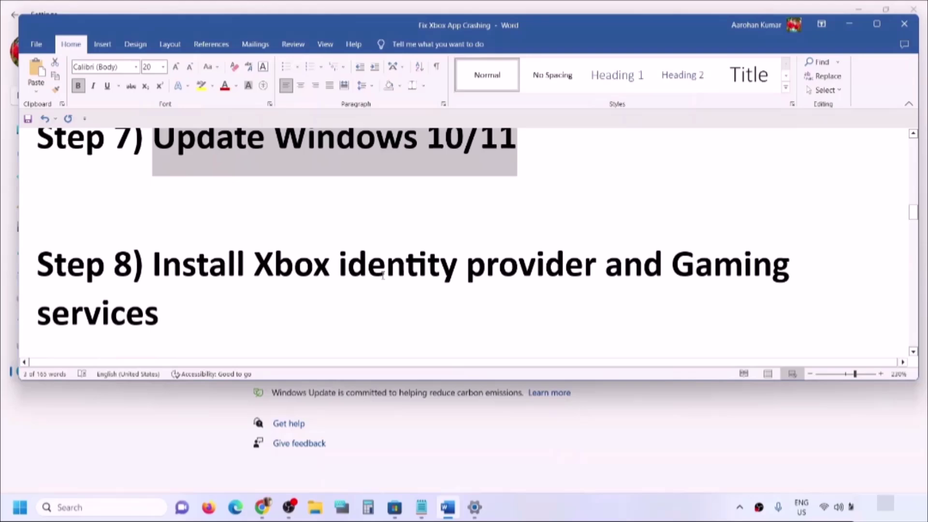
scroll(382, 276, down, 2)
drag(254, 196, 297, 264)
scroll(298, 264, down, 5)
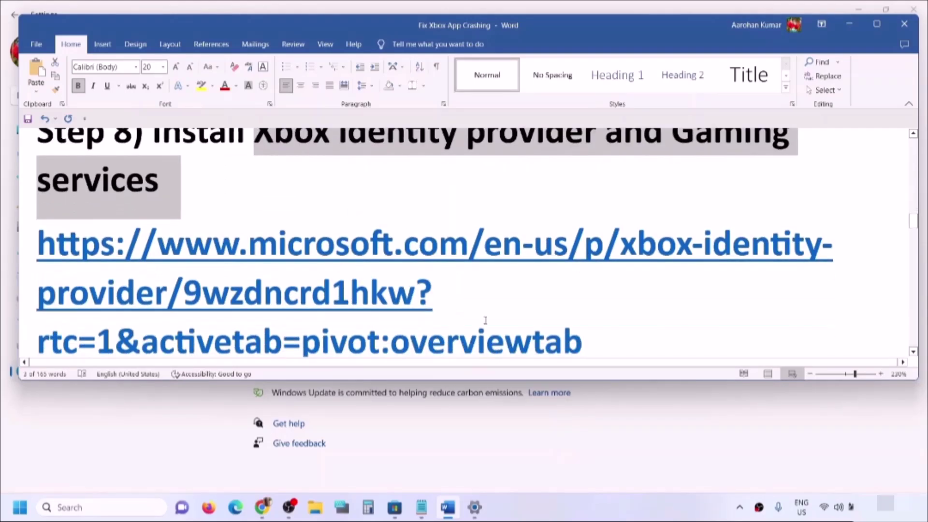
scroll(298, 264, up, 2)
drag(584, 276, 42, 183)
key(ctrl+c)
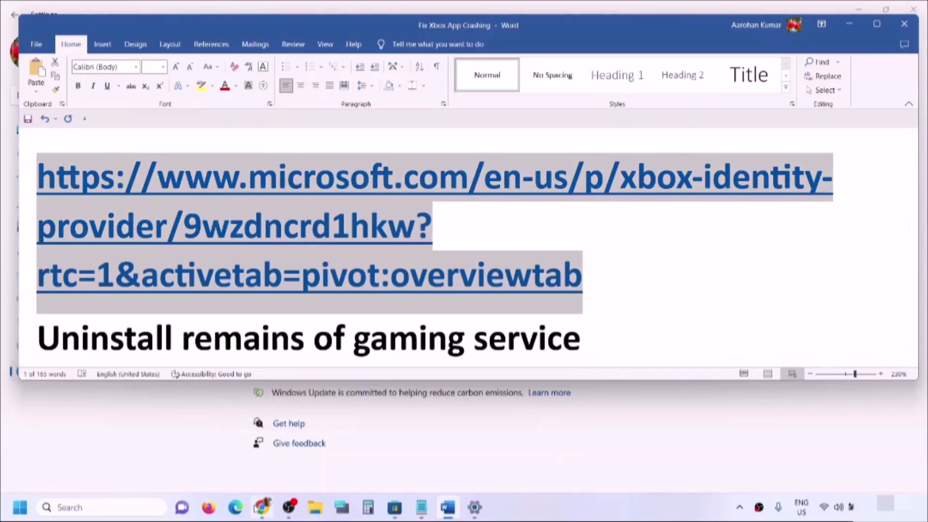
- Load the Xbox Identity Provider link in a new Chrome tab, close the error tab, and get it in Microsoft Store
key(alt+Tab)
click(162, 10)
key(ctrl+v)
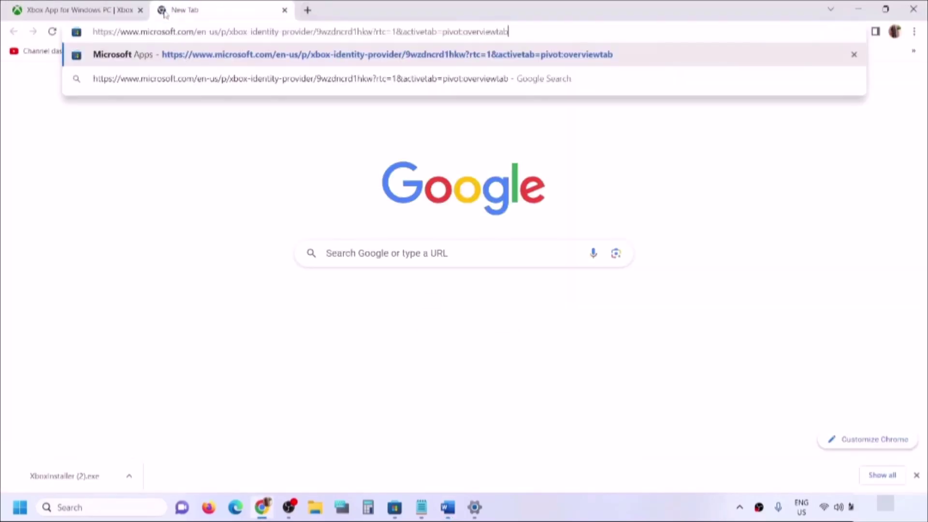
key(Return)
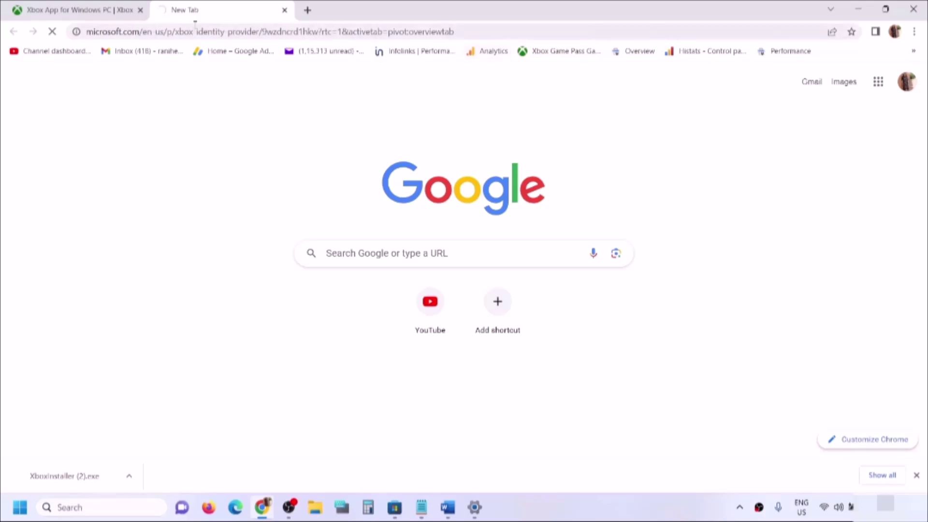
click(307, 9)
key(ctrl+v)
key(Return)
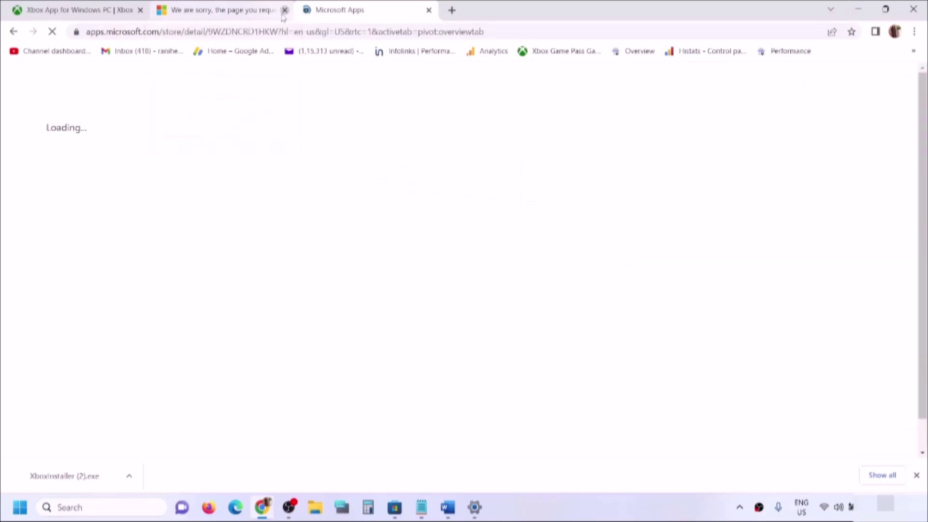
click(285, 11)
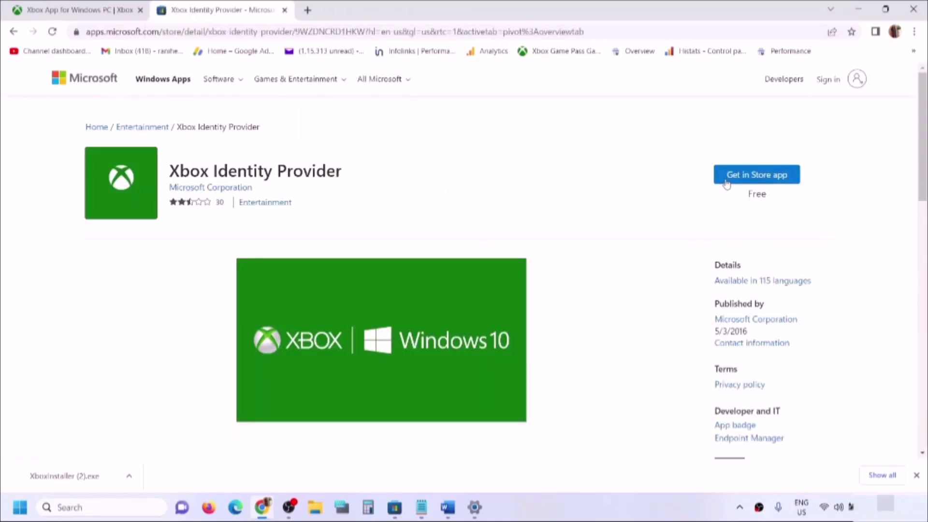
click(758, 181)
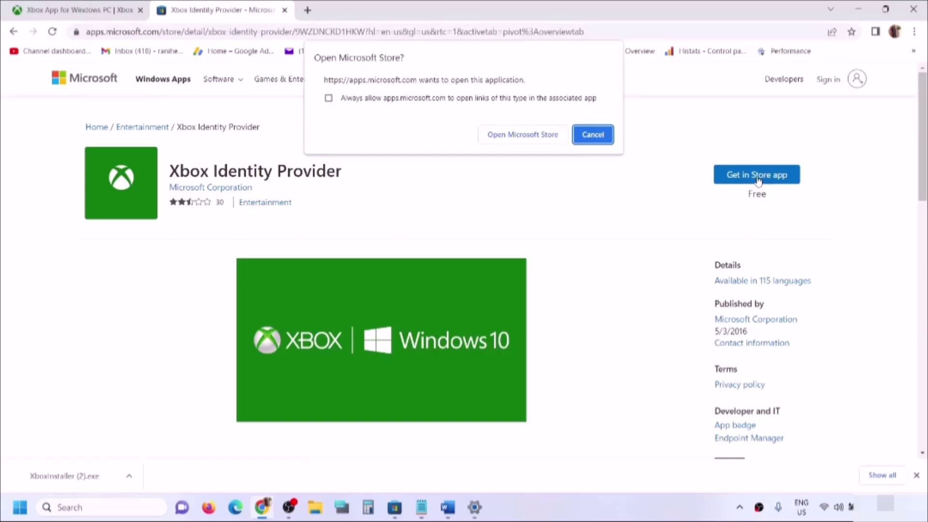
click(537, 137)
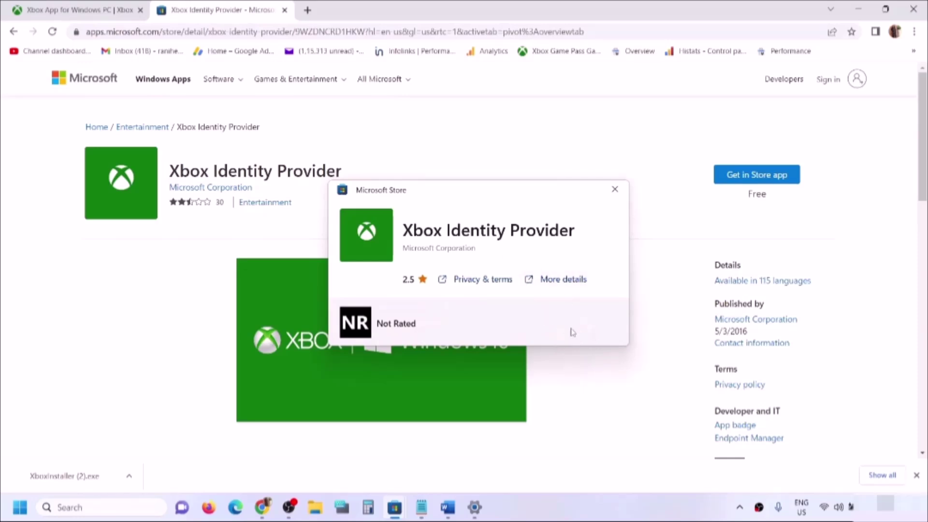
- Copy the 'get-appxpackage Microsoft.GamingServices | remove-AppxPackage -allusers' command from the Word guide
click(454, 507)
scroll(147, 312, down, 3)
scroll(147, 312, down, 2)
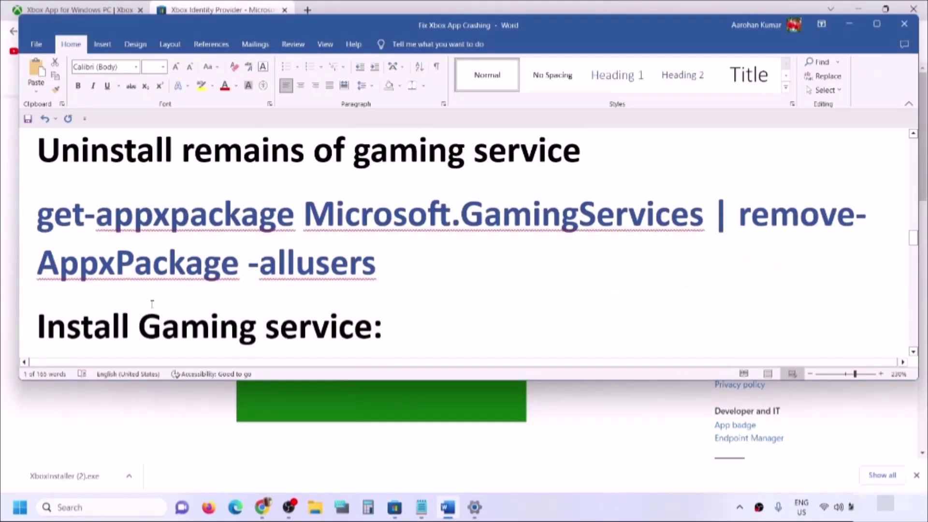
scroll(166, 241, up, 2)
triple_click(145, 213)
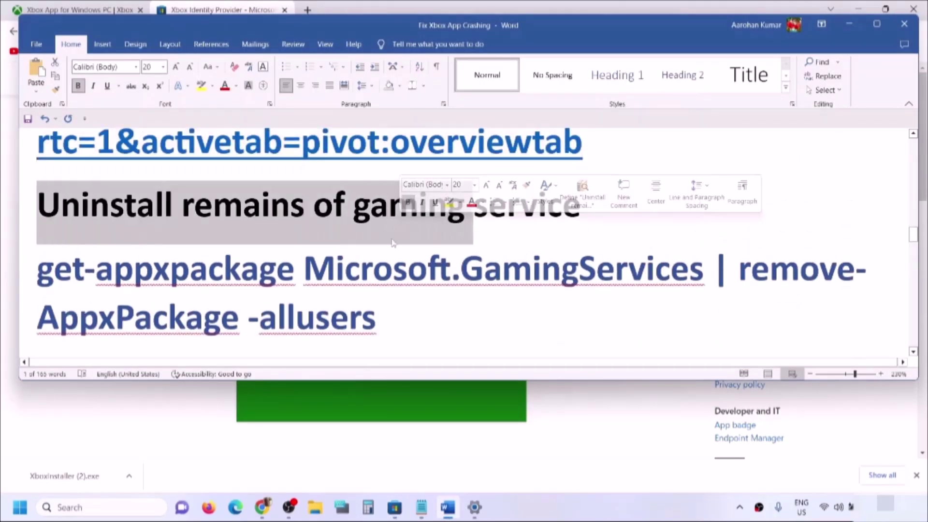
scroll(381, 251, down, 2)
drag(381, 253, 79, 216)
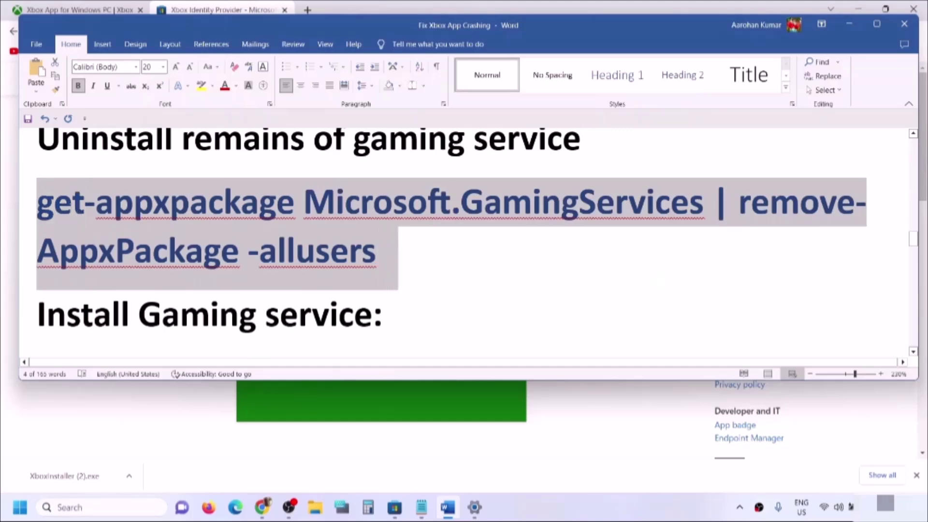
right_click(79, 215)
click(104, 257)
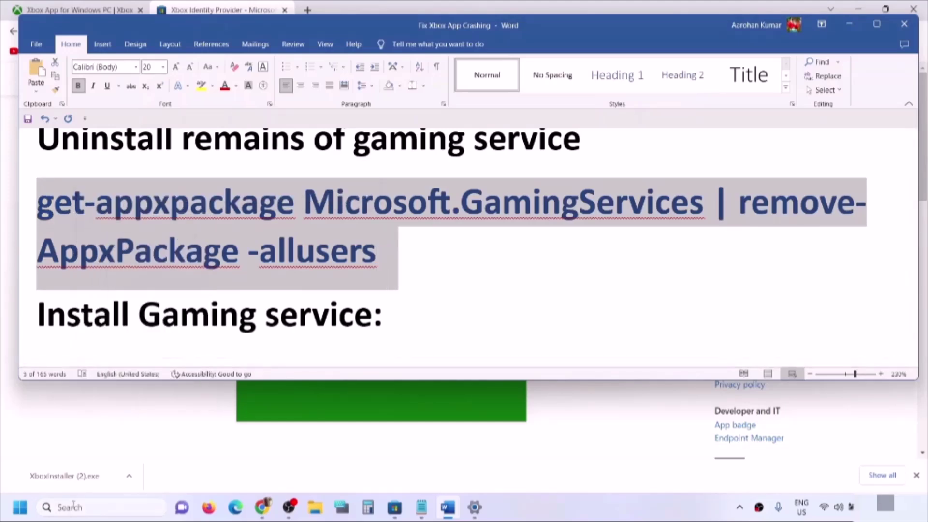
- Launch Windows PowerShell as administrator from the taskbar search
click(77, 506)
text(powe)
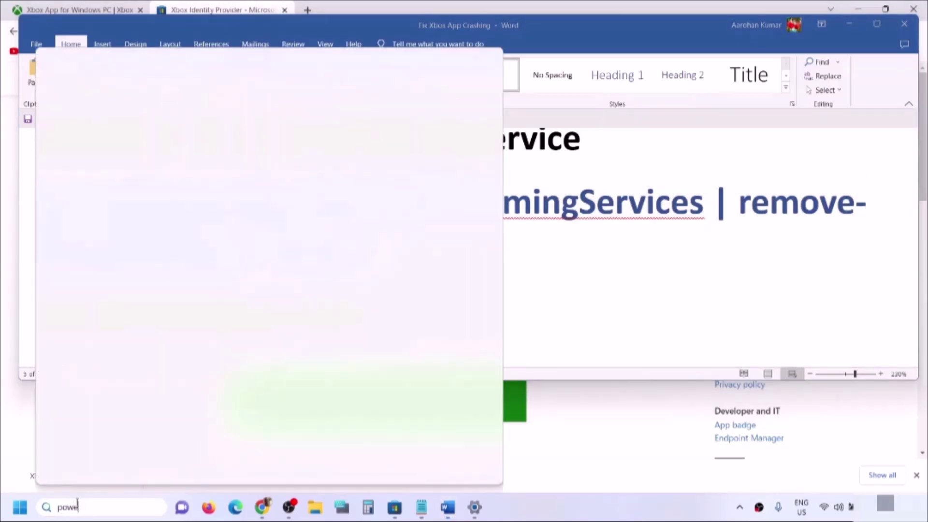
text(rshell)
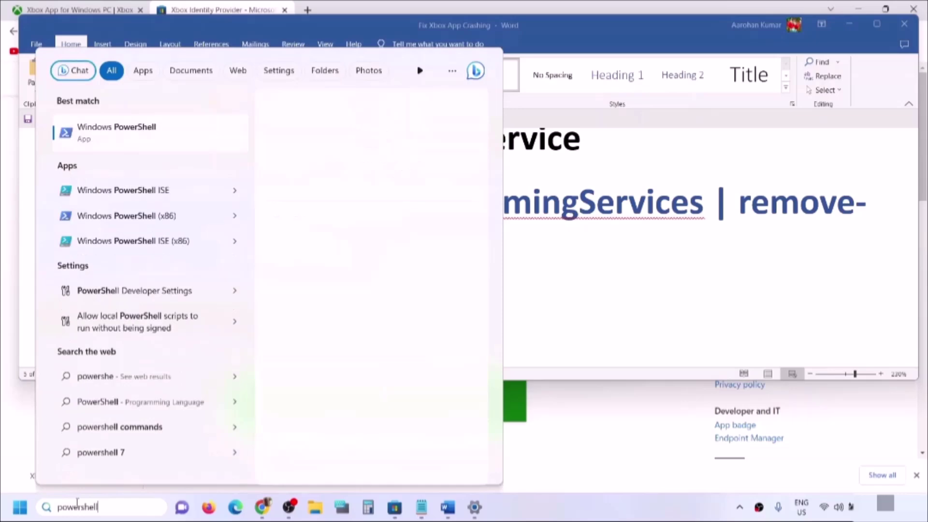
right_click(142, 137)
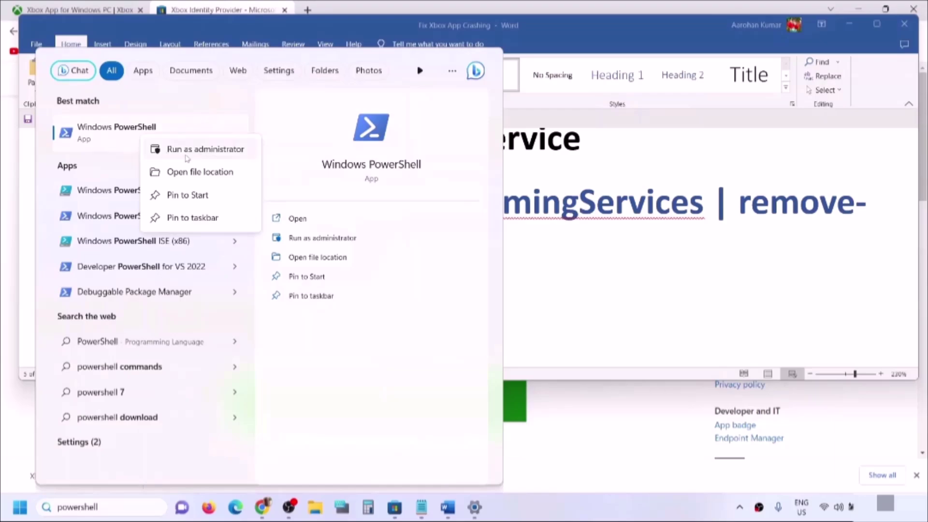
click(205, 151)
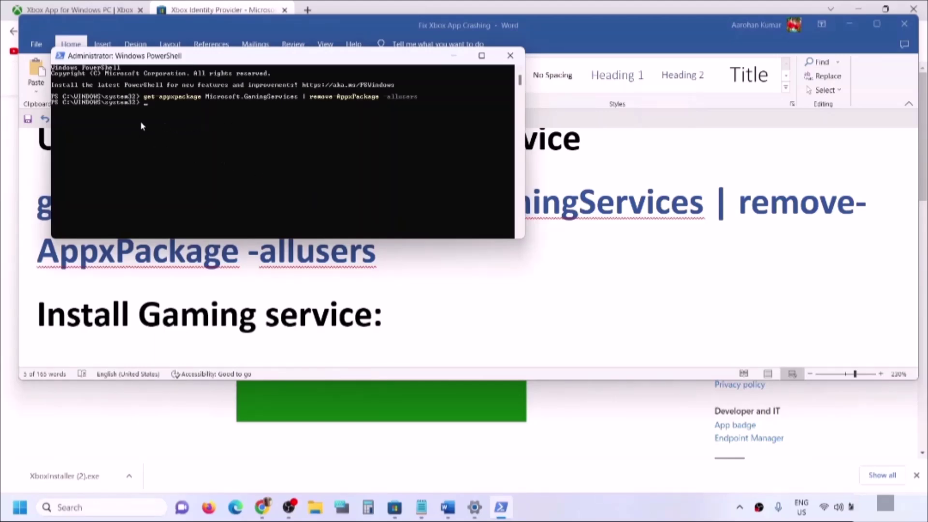
- Back in Word, select the start ms-windows-store command for Gaming Services
key(alt+Tab)
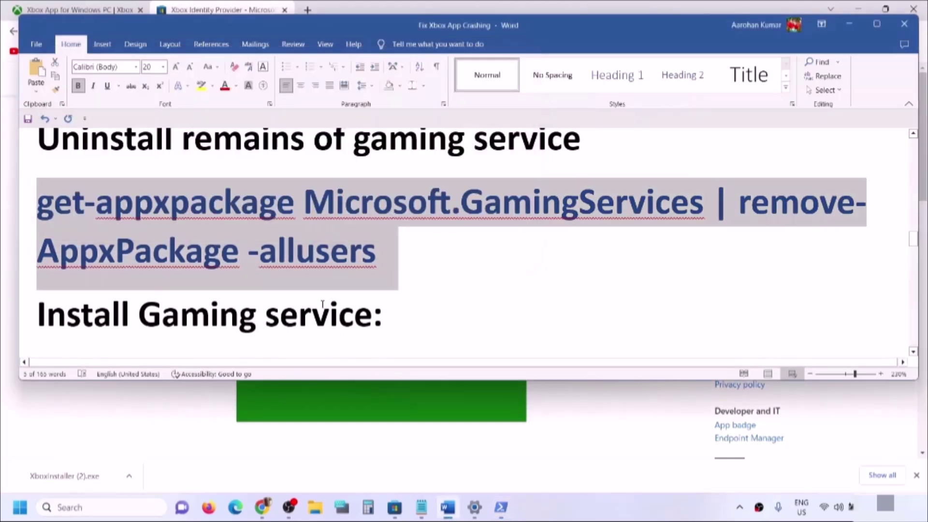
scroll(335, 314, down, 3)
scroll(333, 300, up, 1)
drag(516, 290, 37, 244)
- Run the start ms-windows-store command in the admin PowerShell and install Gaming Services from its Store page
key(alt+Tab)
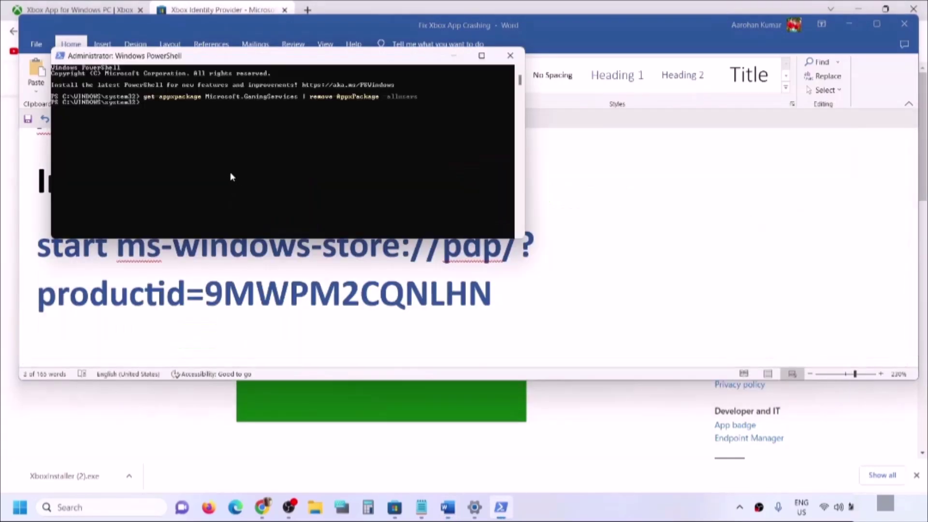
key(ctrl+v)
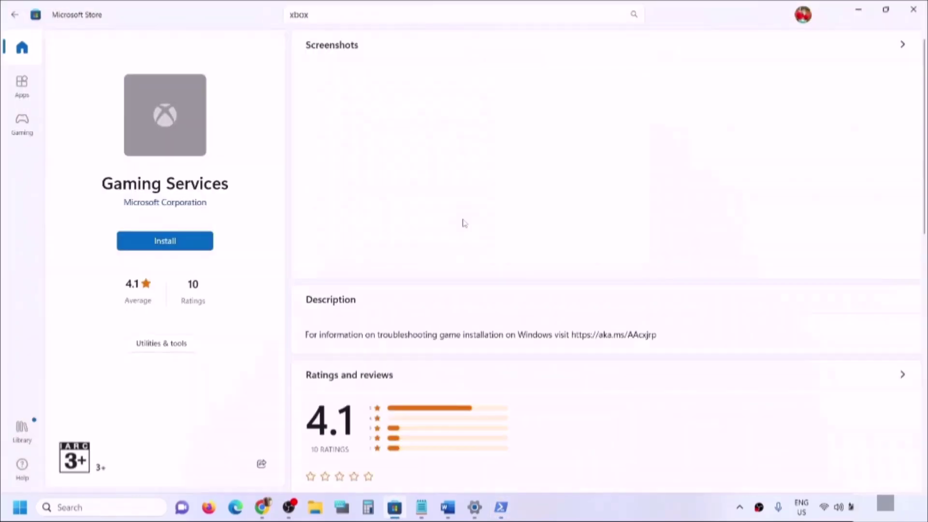
click(165, 241)
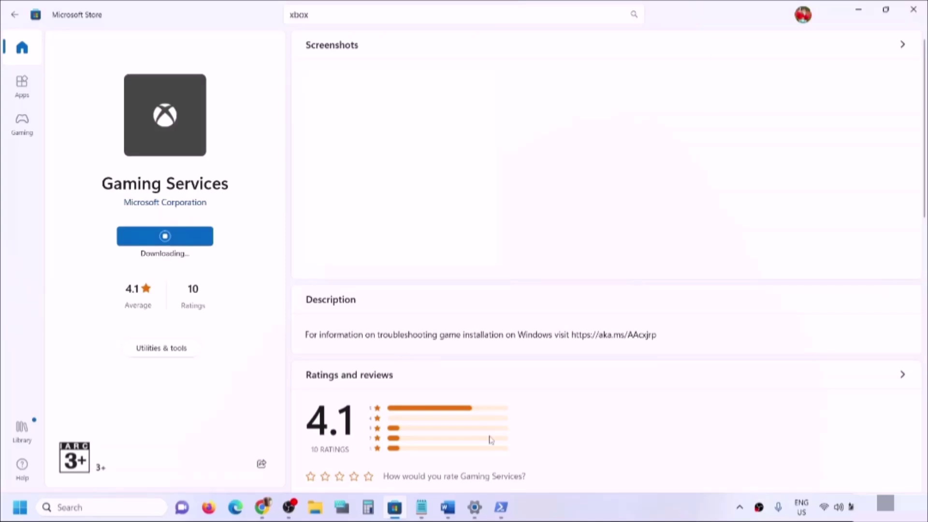
- Bring up the Word guide and scroll to Step 9's list of services to start
click(448, 508)
scroll(347, 323, down, 3)
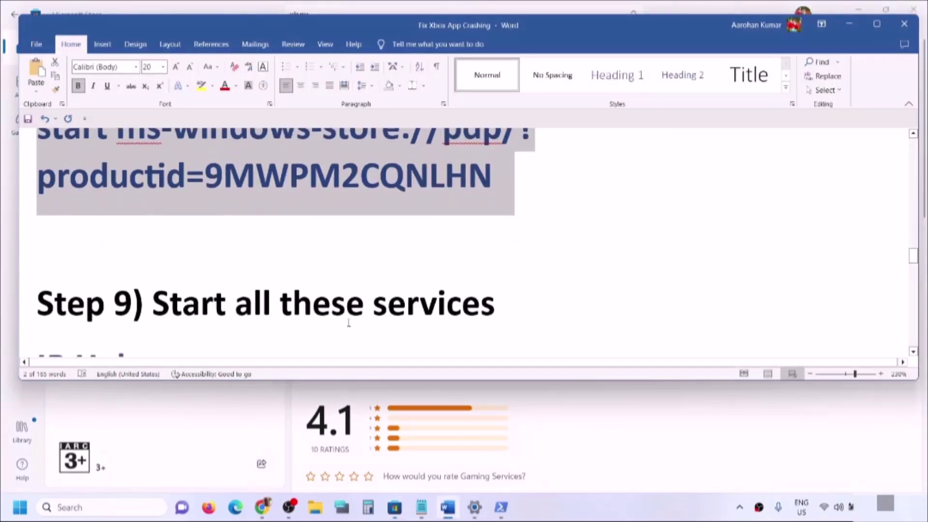
scroll(348, 323, down, 5)
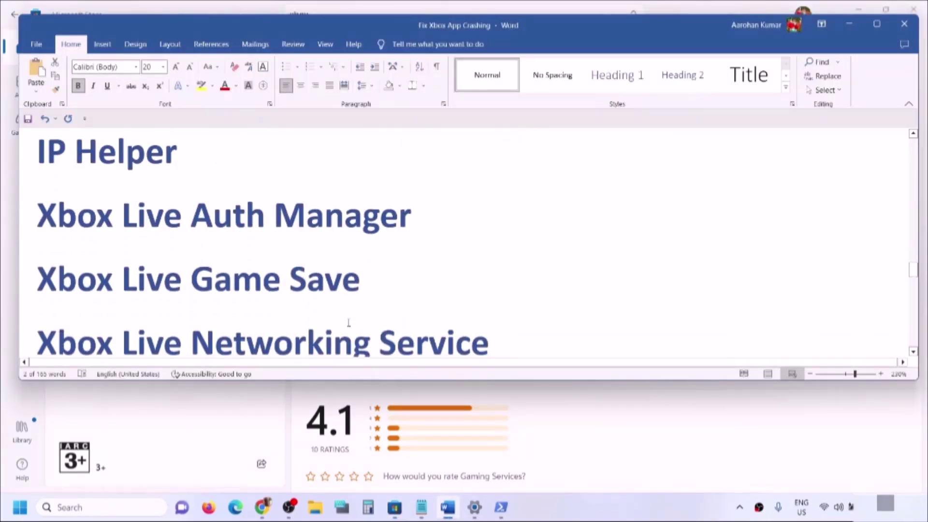
- Search for 'servic' from the taskbar and launch the Services app
click(66, 510)
text(se)
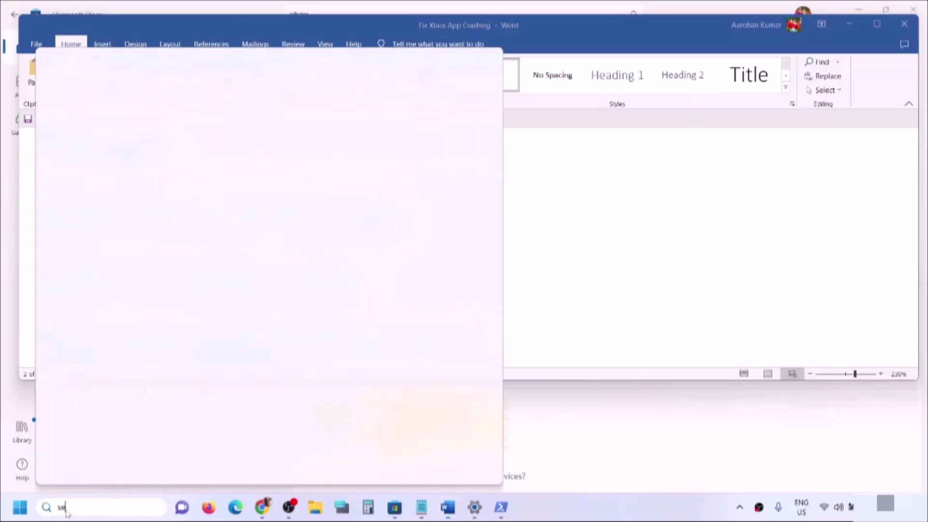
text(rvices)
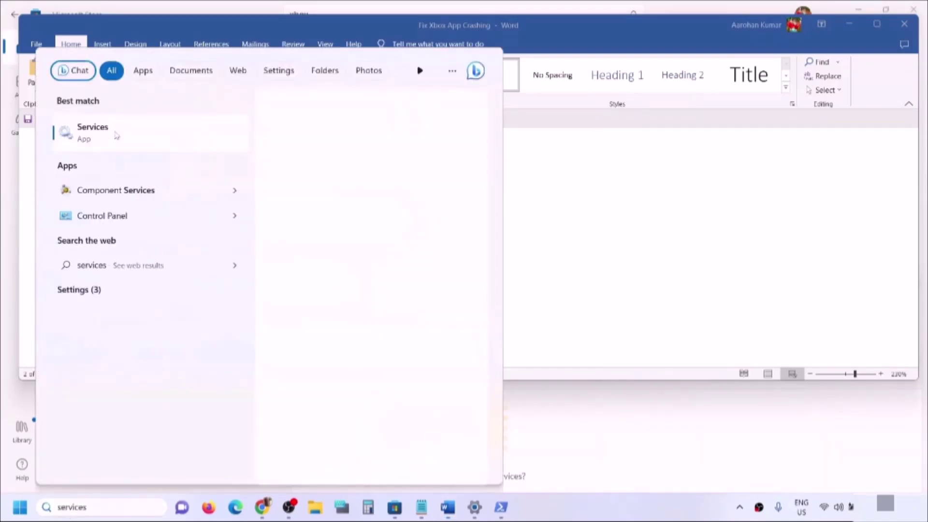
click(116, 135)
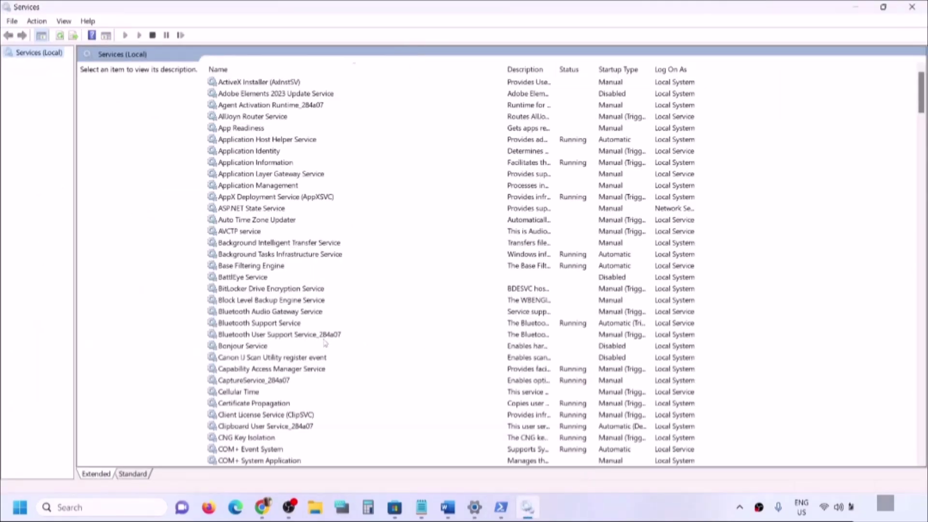
- Set IP Helper's startup type to Automatic and apply it, then jump to the Xbox services
click(325, 338)
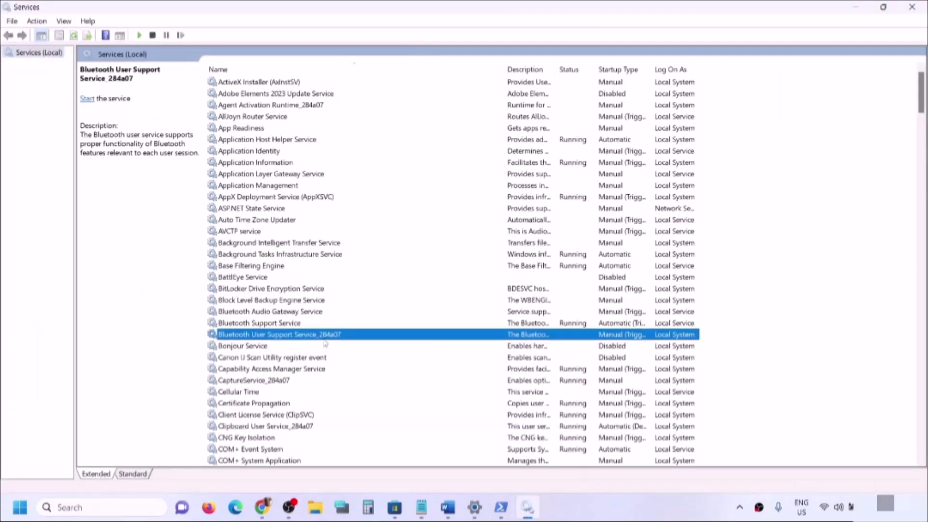
key(i)
click(219, 267)
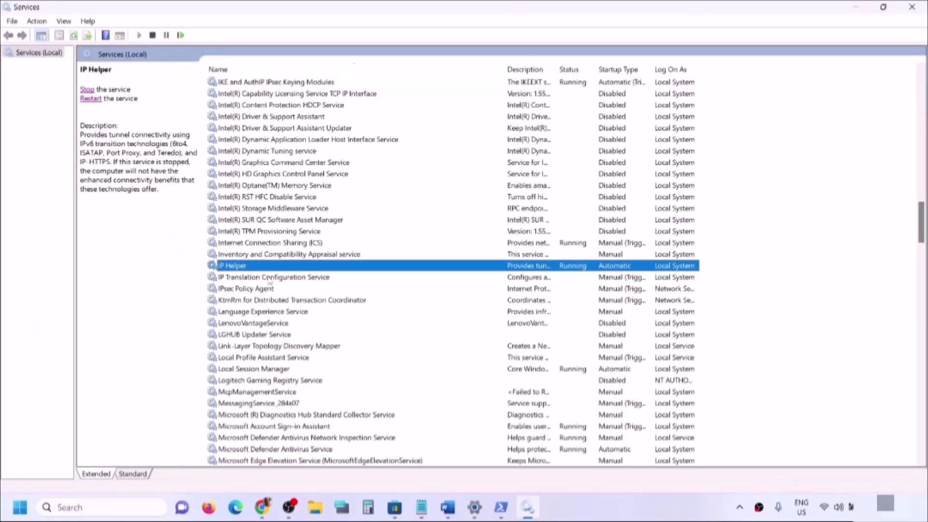
double_click(301, 268)
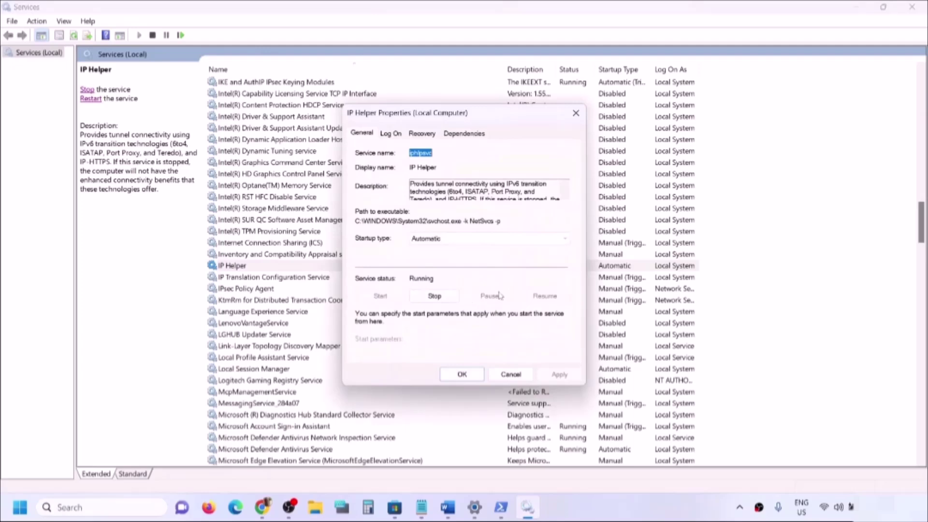
click(455, 239)
click(440, 257)
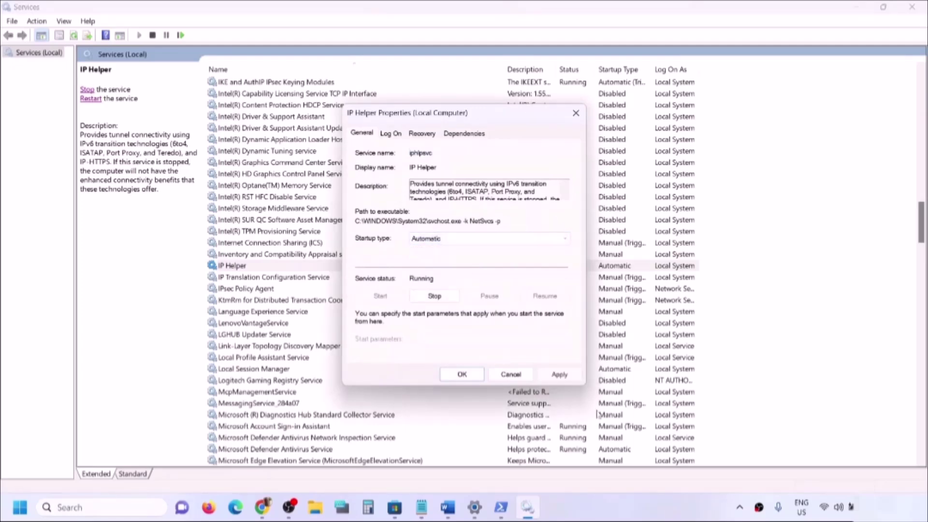
click(559, 375)
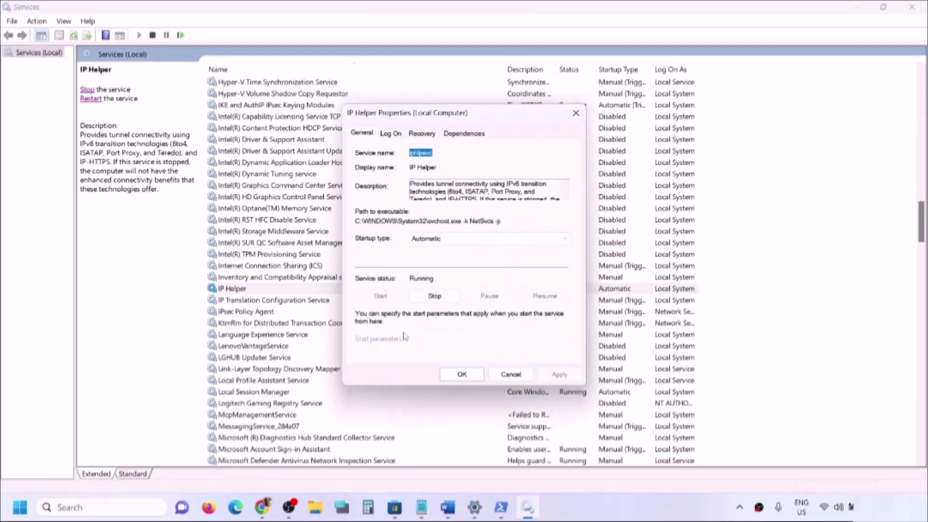
click(450, 375)
click(294, 347)
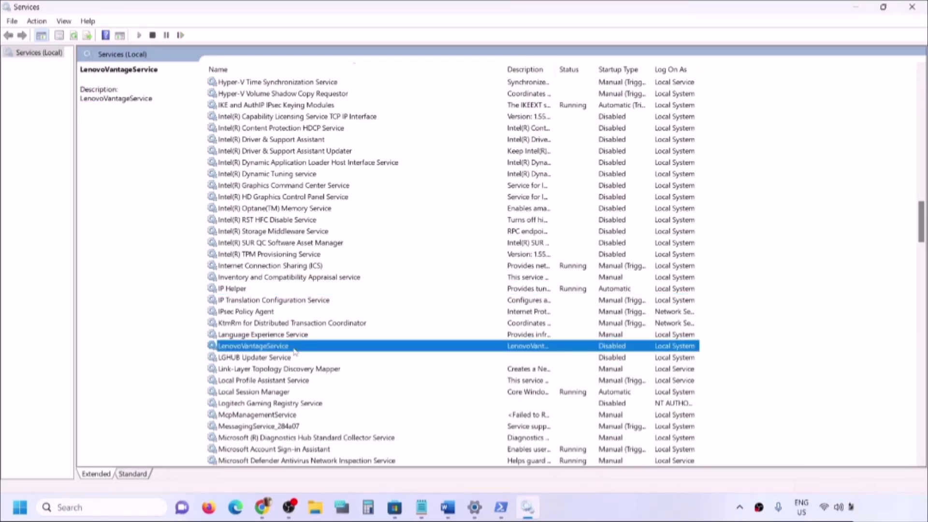
key(x)
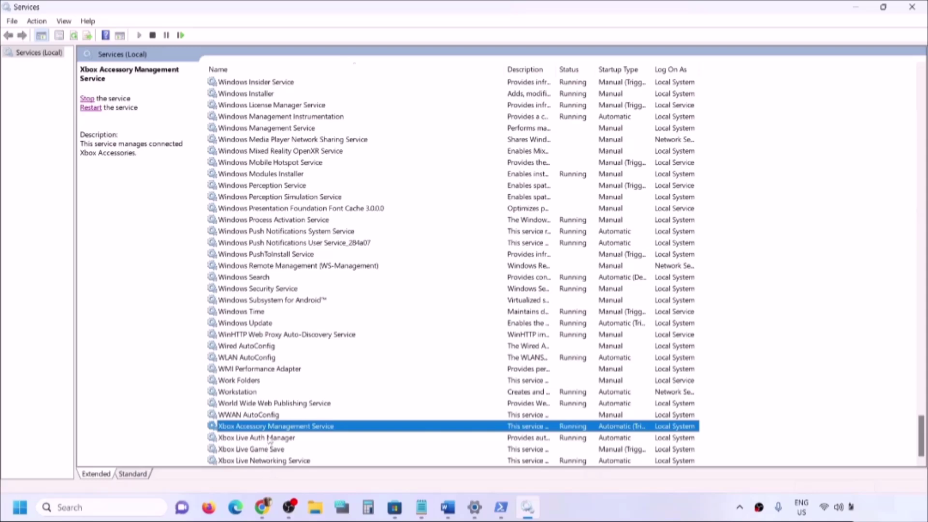
- Set Xbox Accessory Management Service's startup type to Automatic and apply it
double_click(269, 428)
click(449, 239)
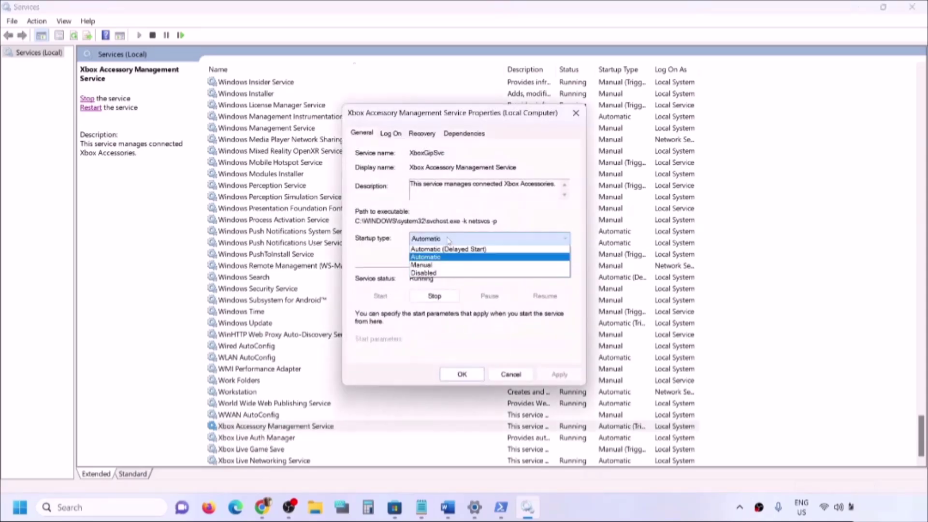
click(441, 257)
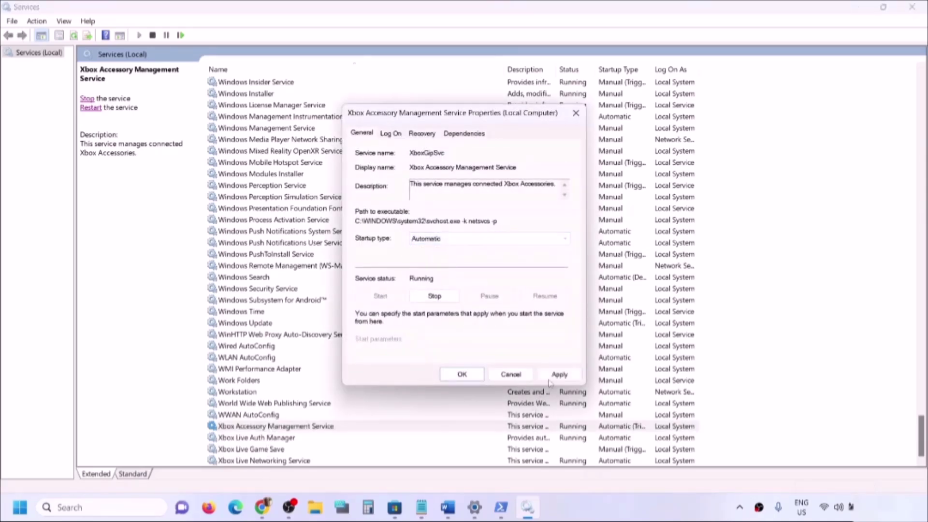
click(559, 375)
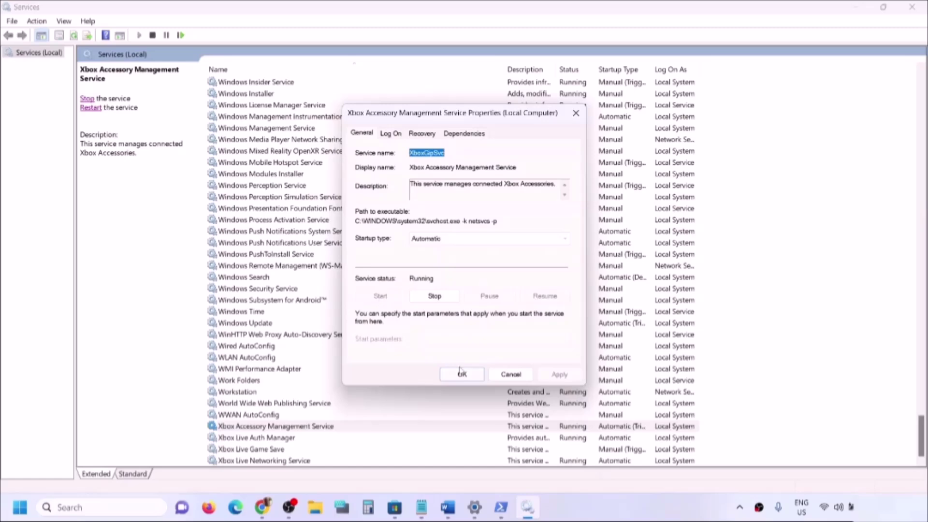
click(460, 373)
- Set Xbox Live Auth Manager's startup type to Automatic and apply the change
double_click(286, 439)
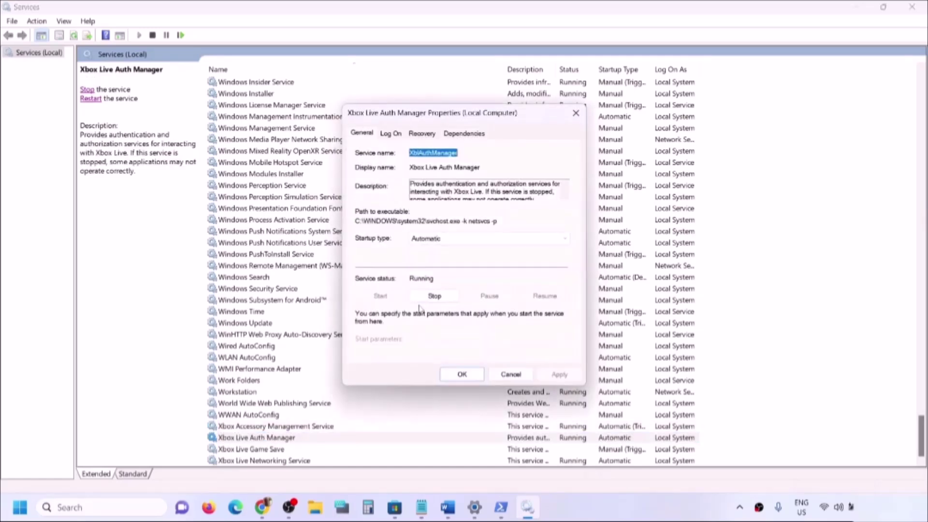
click(436, 244)
click(438, 254)
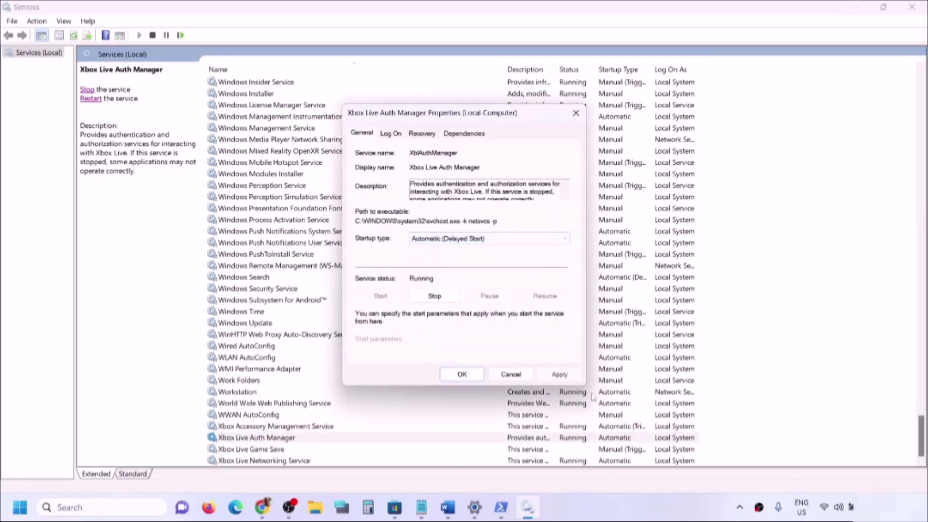
click(435, 239)
click(435, 256)
click(561, 375)
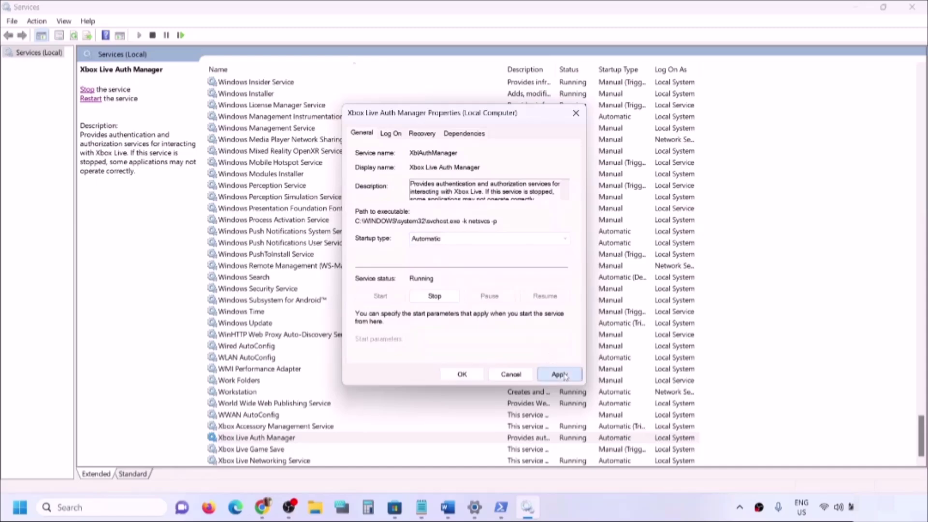
- Set Xbox Live Game Save to Automatic startup, apply, and start the service
click(461, 374)
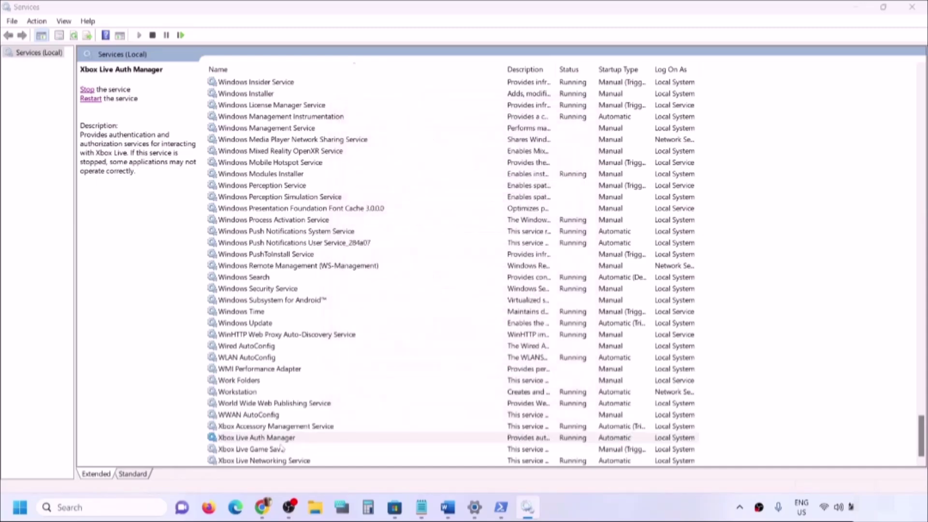
double_click(278, 449)
click(431, 238)
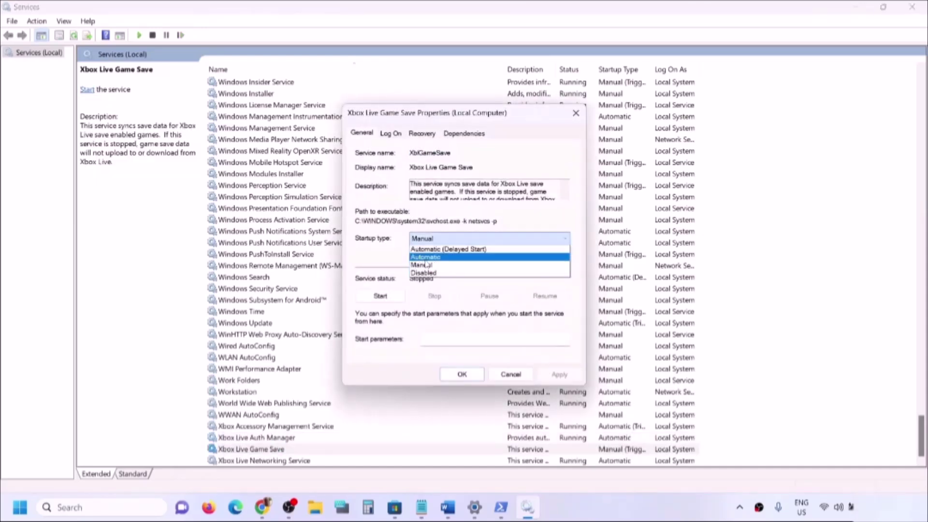
click(428, 256)
click(559, 374)
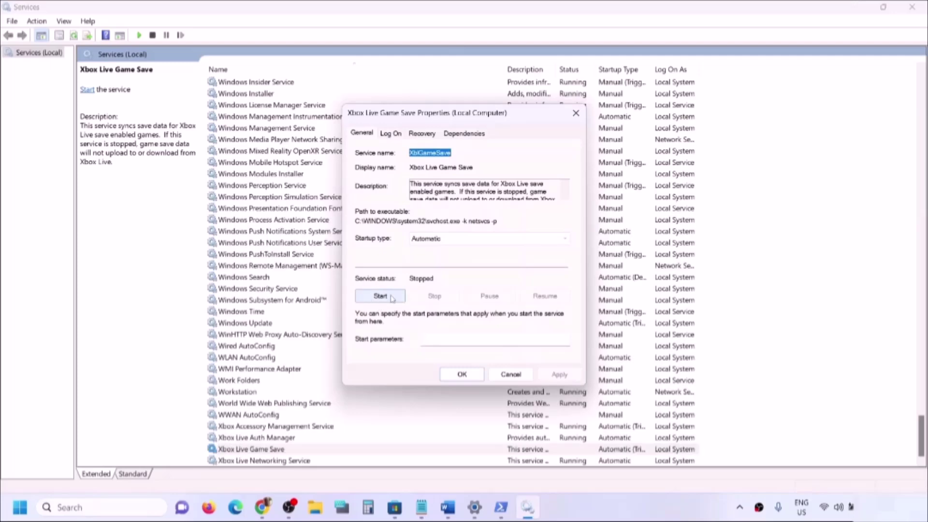
click(384, 297)
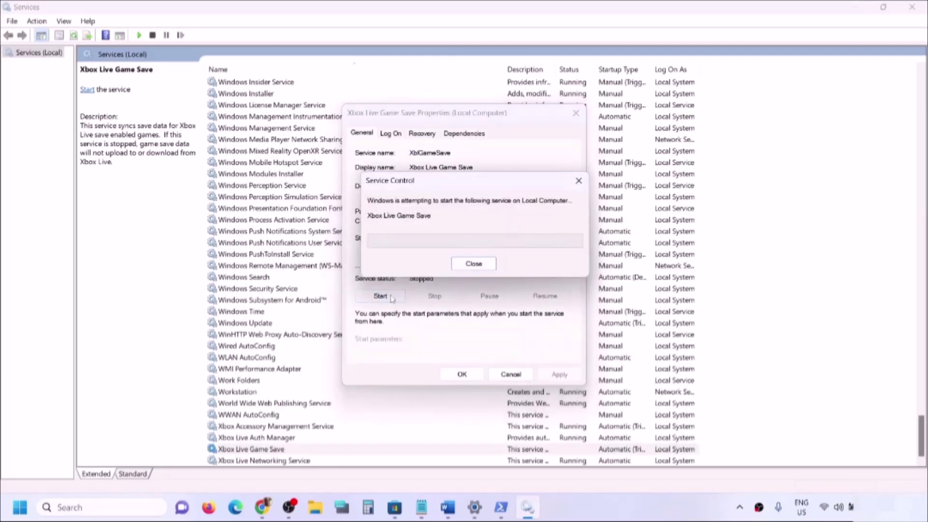
click(459, 374)
- Confirm Xbox Live Networking Service's startup type stays Automatic and apply
click(290, 462)
double_click(290, 462)
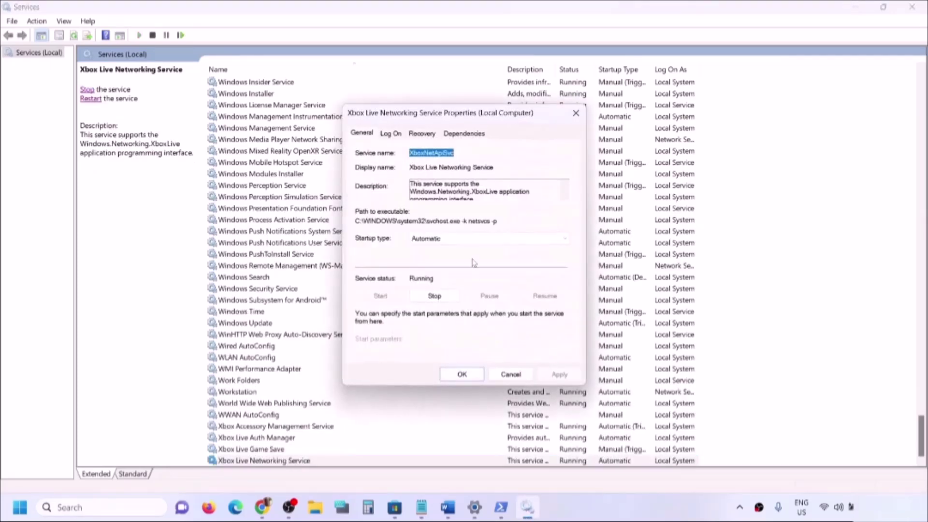
click(465, 240)
click(552, 330)
click(559, 374)
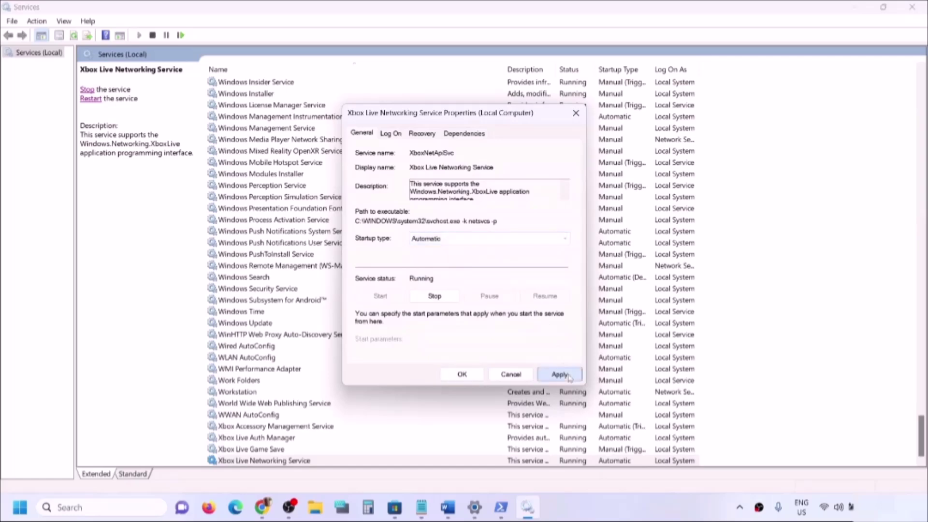
click(461, 375)
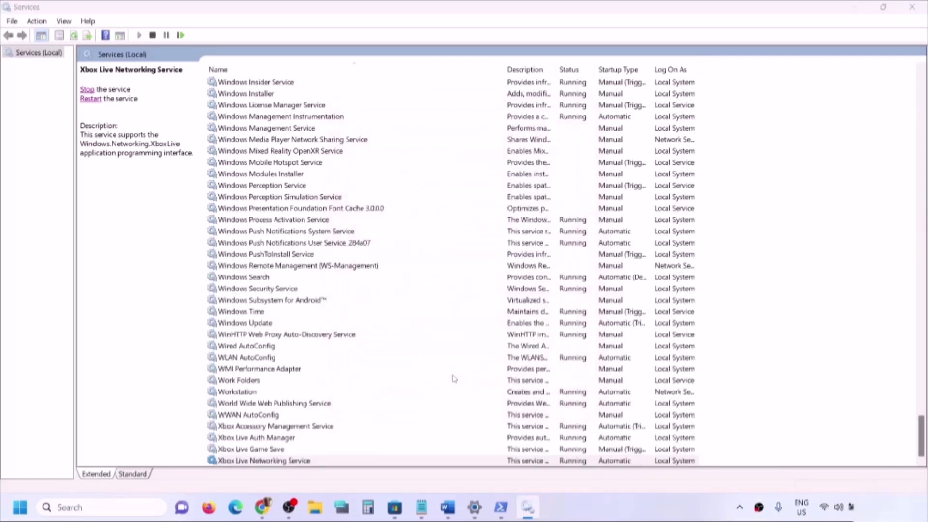
- Confirm the Windows Update service's startup type stays Automatic and apply
click(287, 325)
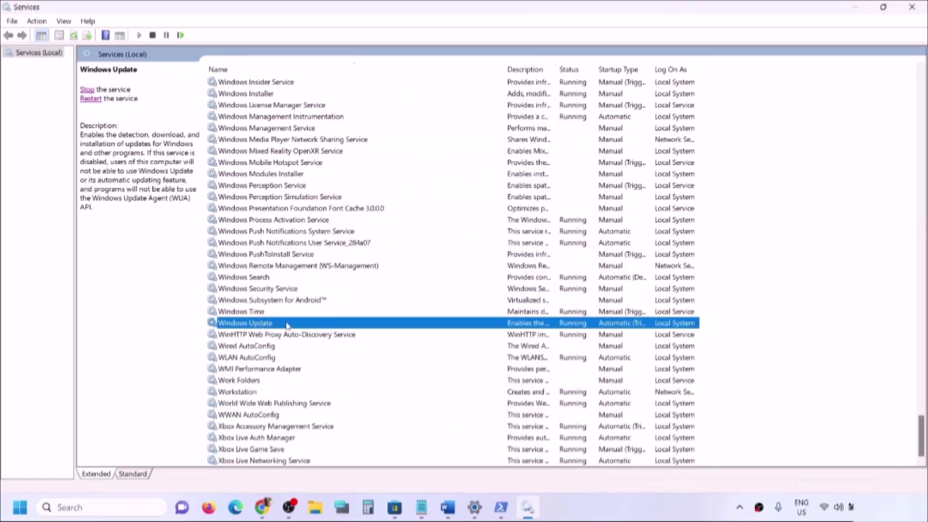
double_click(287, 324)
click(446, 239)
click(459, 272)
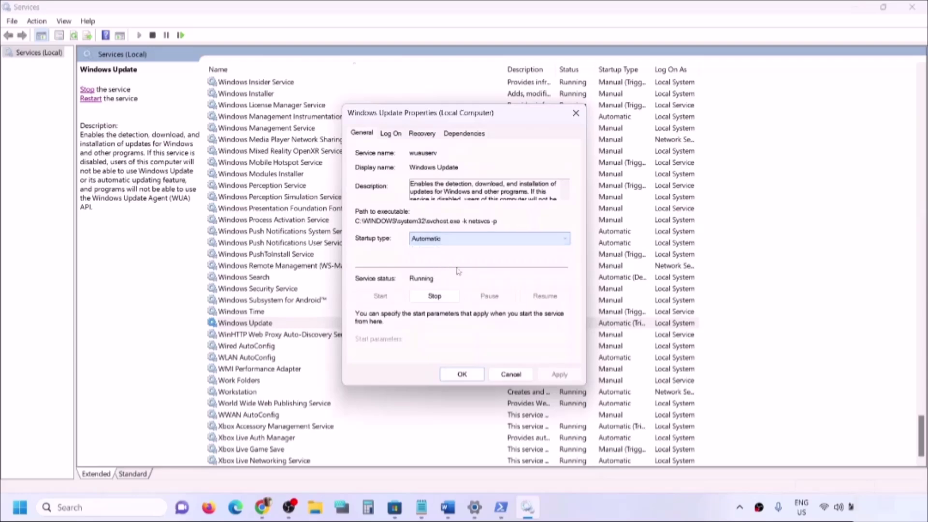
click(559, 375)
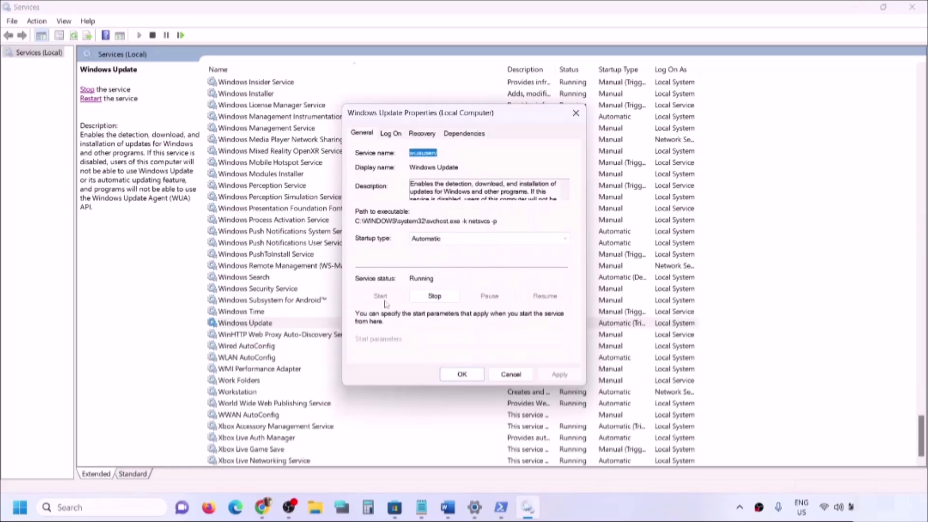
click(461, 375)
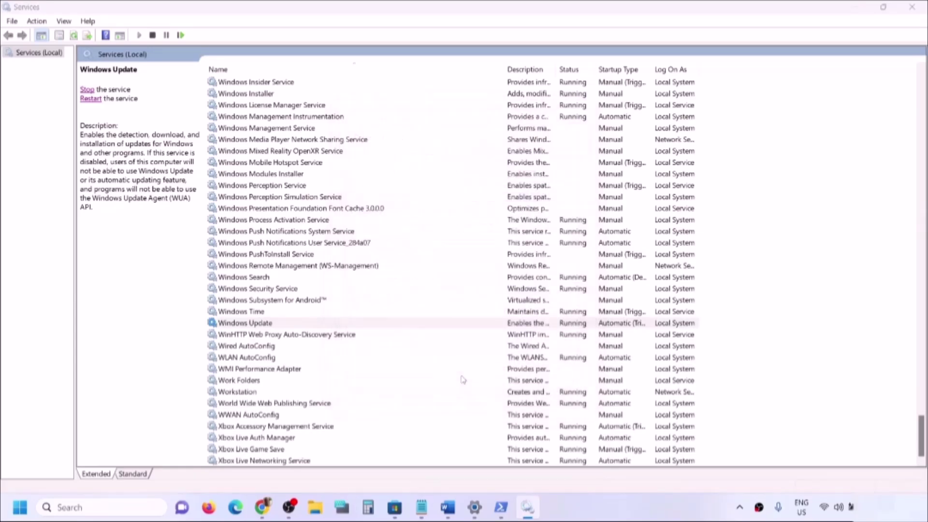
click(283, 292)
- Stop both Gaming Services entries
key(g)
scroll(382, 304, up, 3)
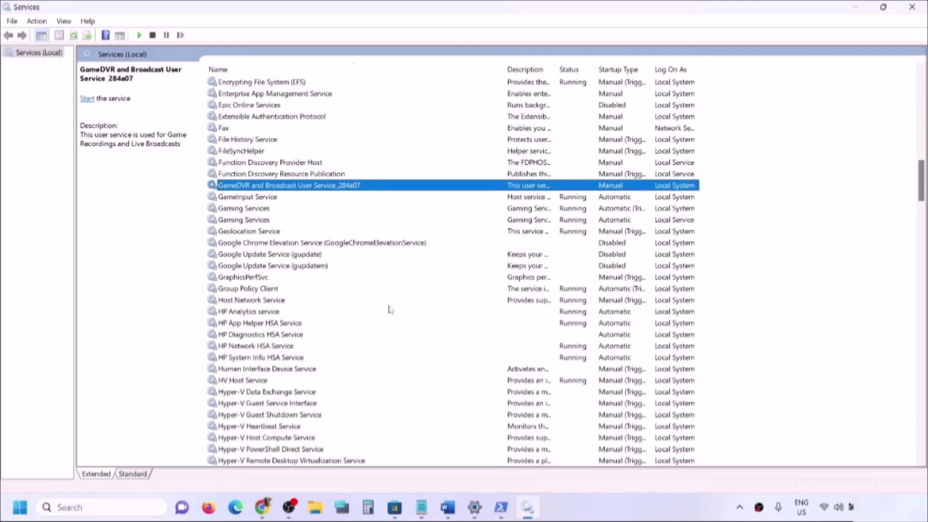
click(264, 211)
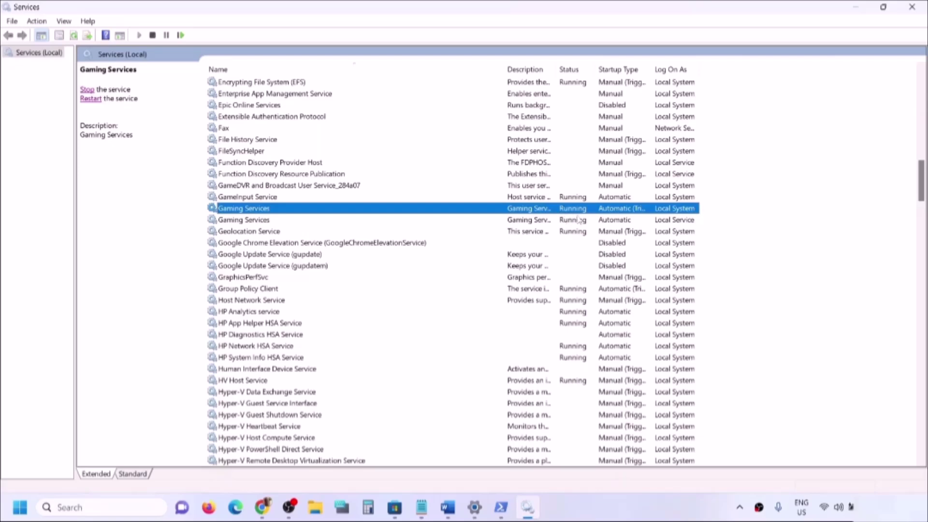
right_click(538, 214)
click(562, 232)
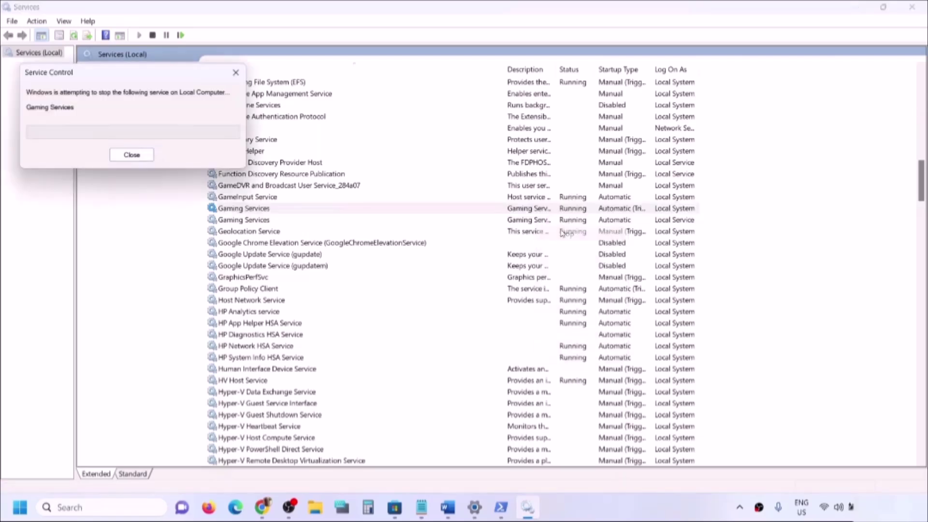
click(538, 221)
right_click(538, 221)
click(580, 242)
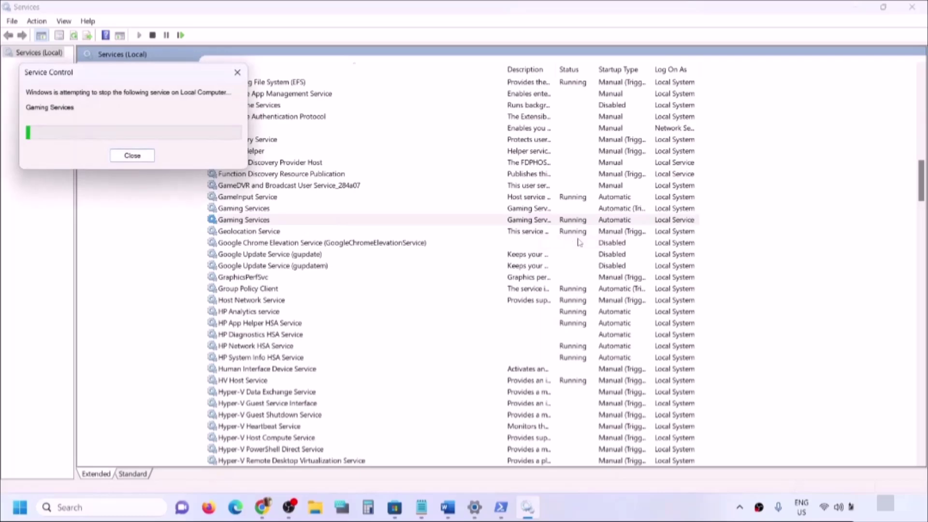
- Start both Gaming Services entries again
click(538, 209)
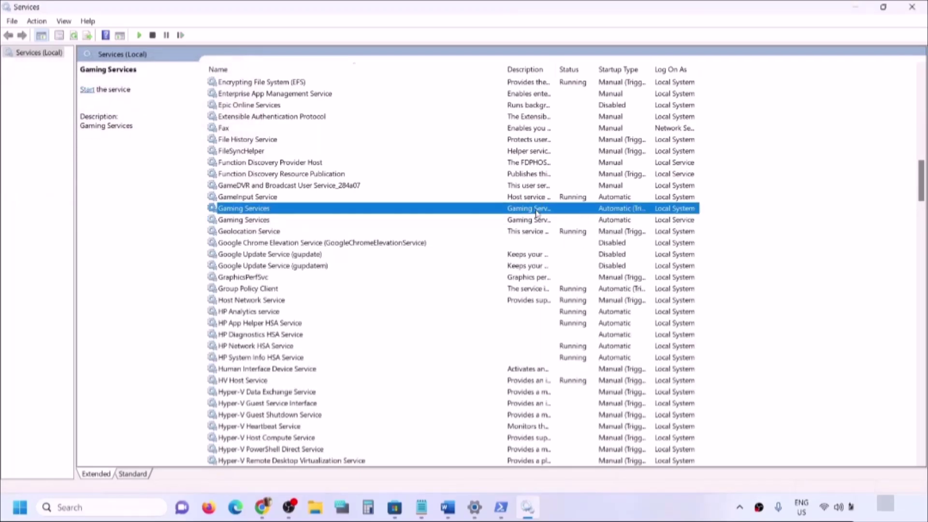
right_click(538, 212)
click(566, 216)
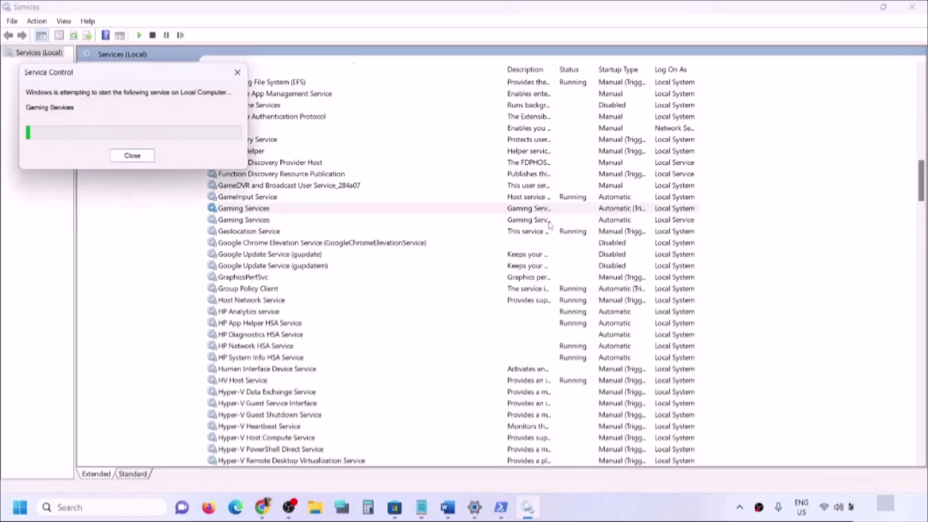
click(537, 220)
right_click(537, 222)
click(566, 231)
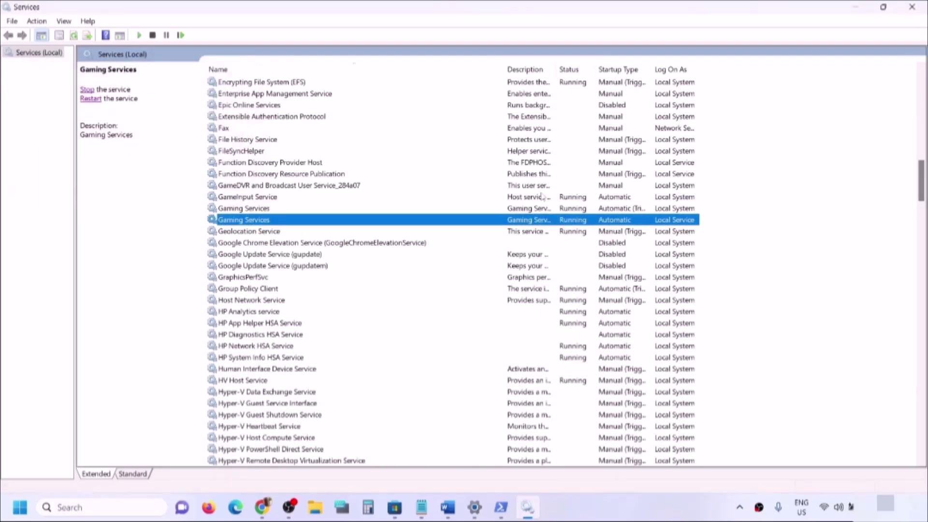
- Open Microsoft Store Install Service's properties and check its startup type is Automatic
click(509, 184)
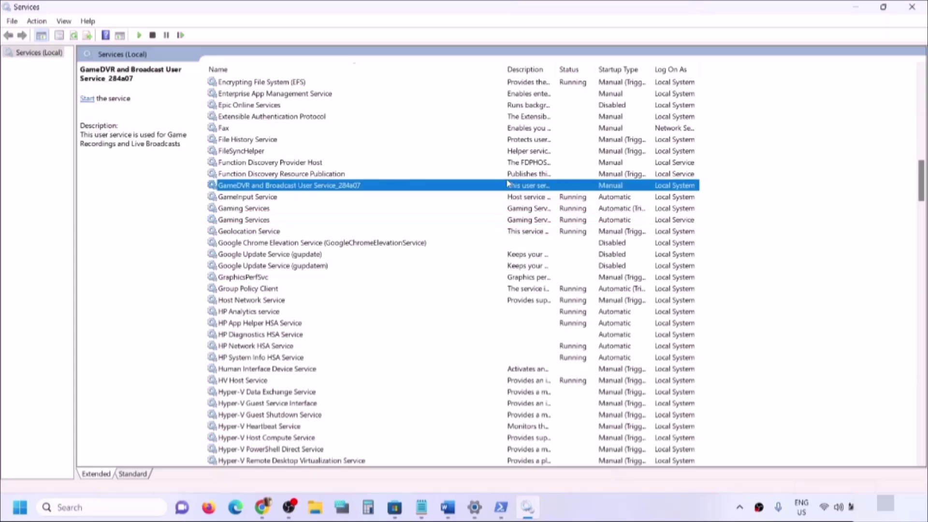
key(m)
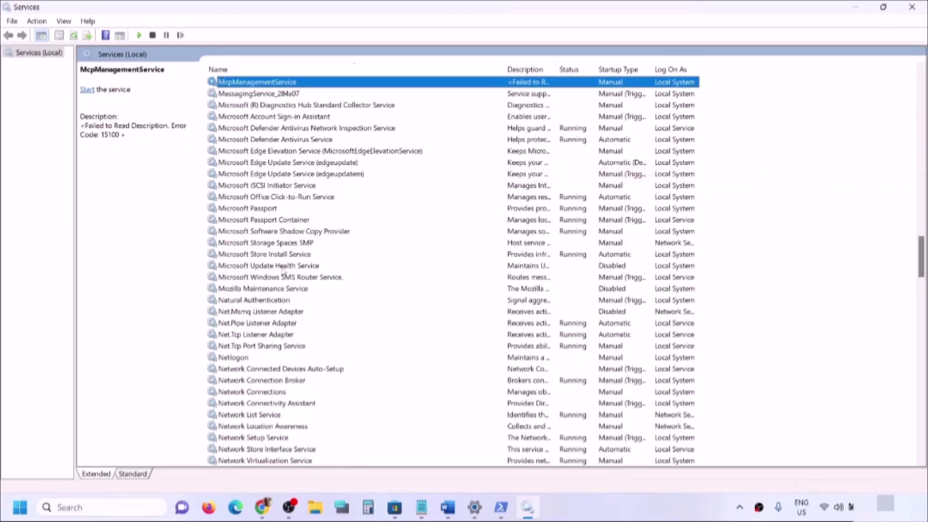
click(276, 255)
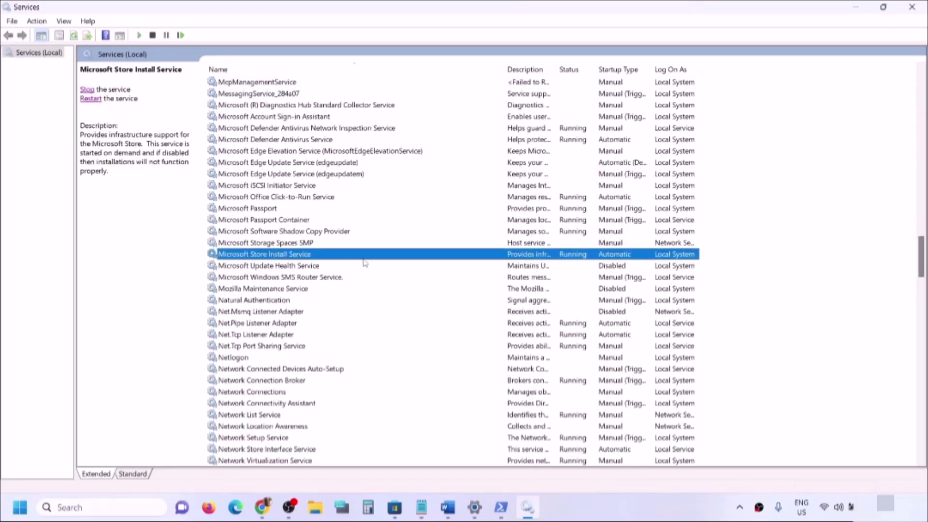
double_click(363, 258)
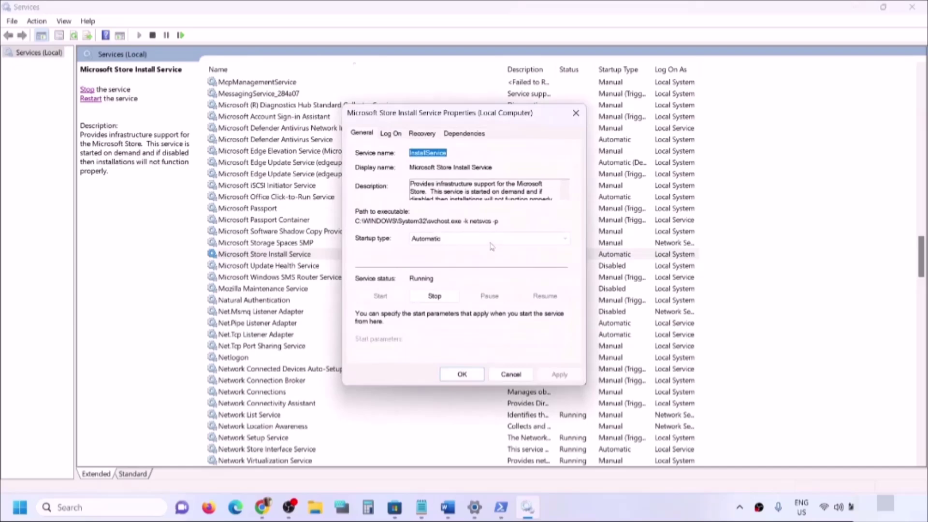
click(491, 244)
click(447, 257)
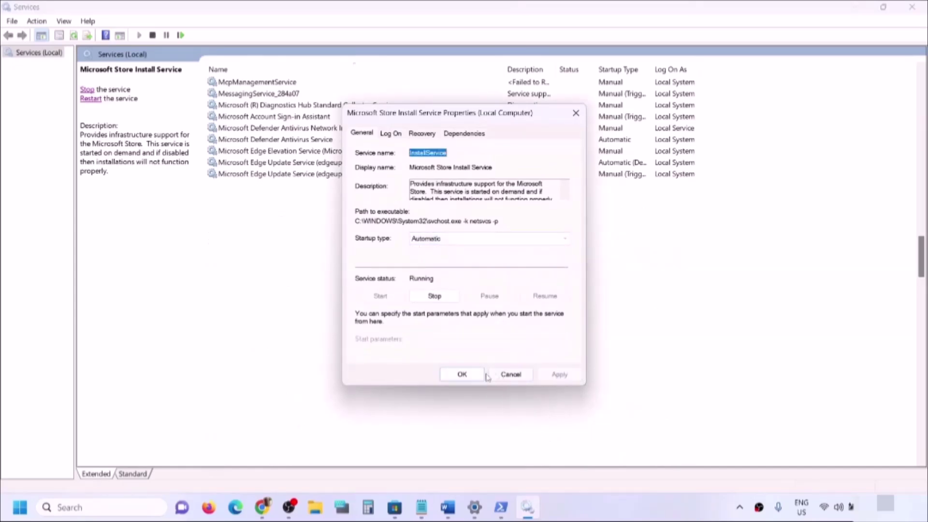